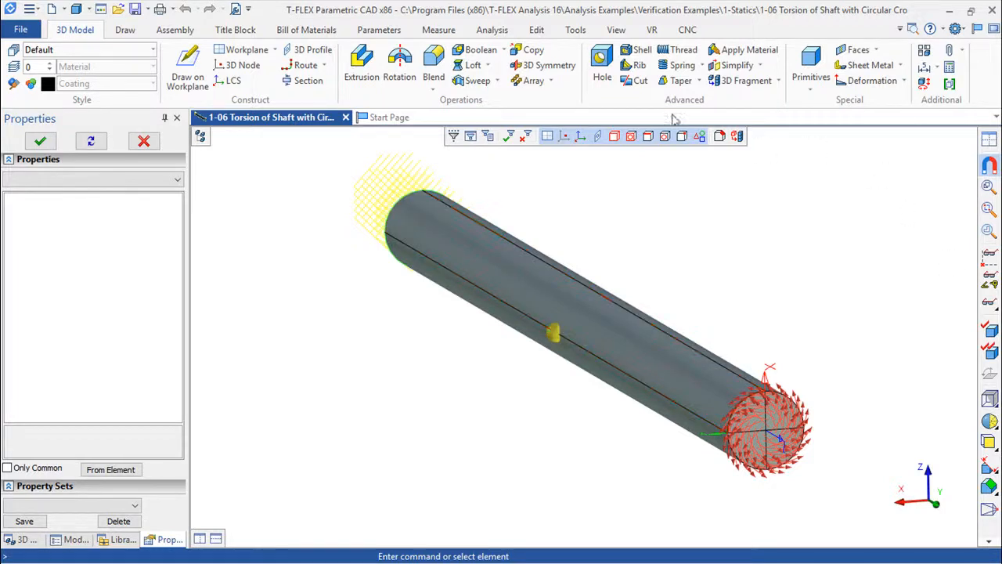
- Solve the strength study of the shaft in torsion with the existing calculation settings
left_click(494, 30)
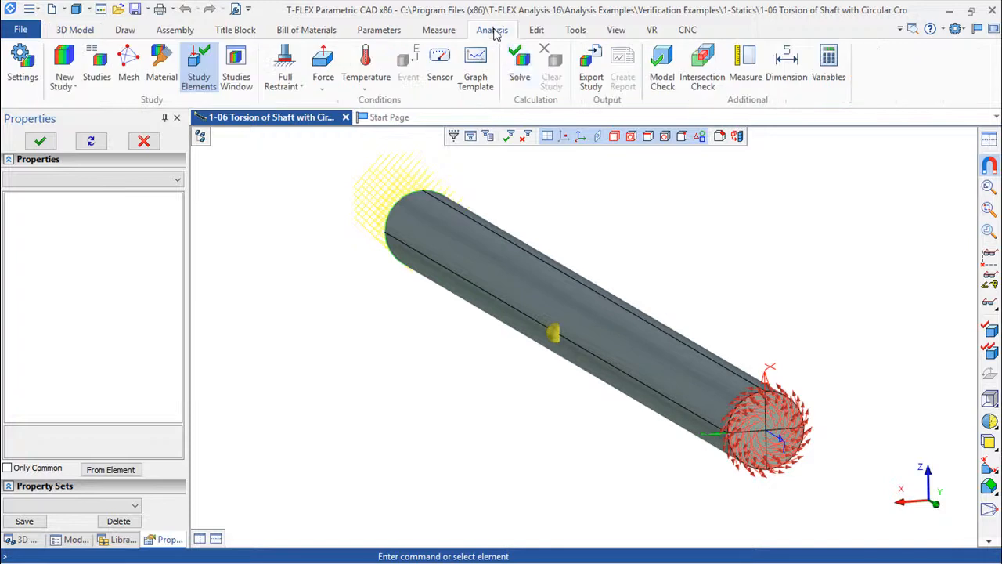
left_click(519, 76)
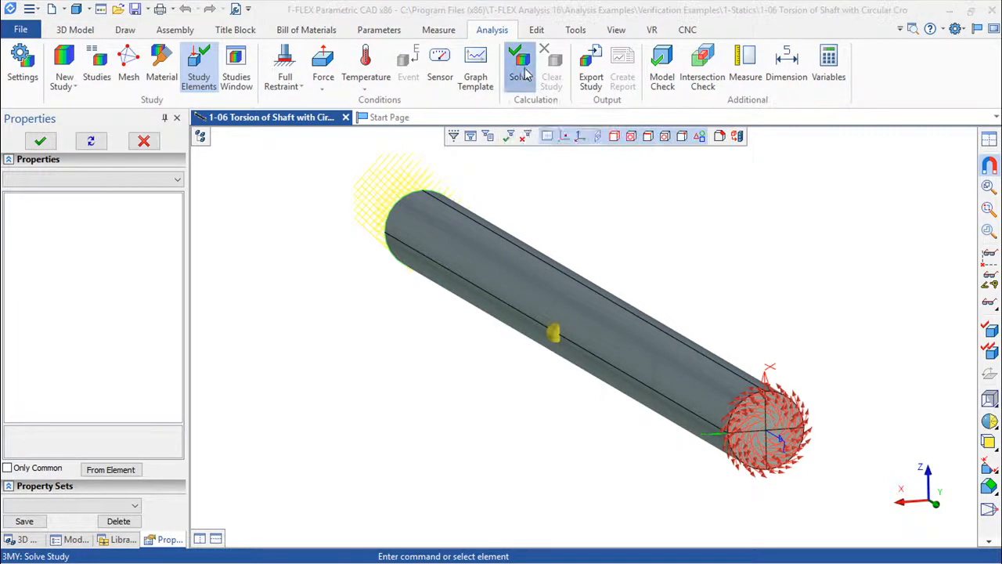
left_click(537, 454)
left_click(537, 452)
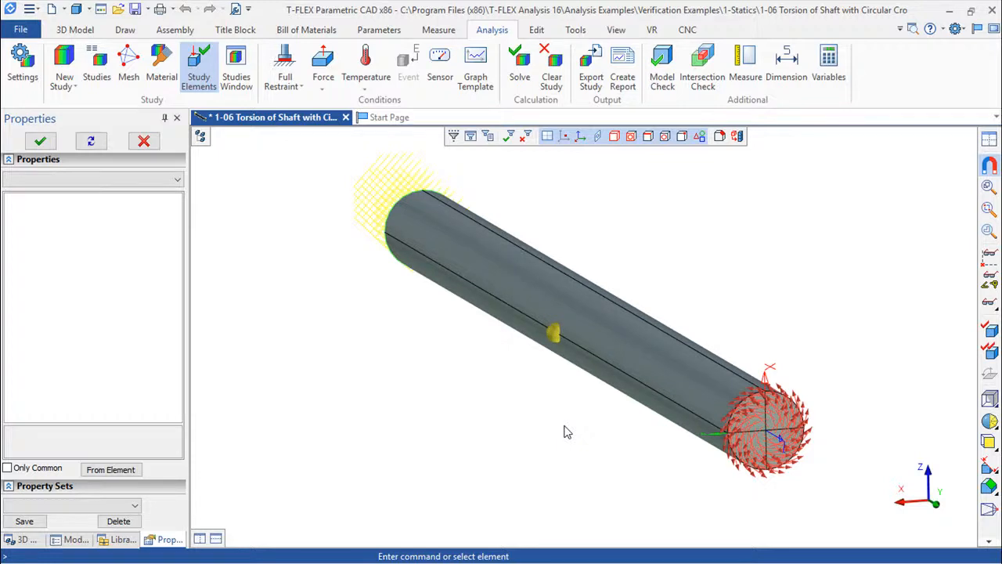
- Open the "Displacement, magnitude" result of Study_0 from the model tree and inspect the deformed shaft
left_click(201, 136)
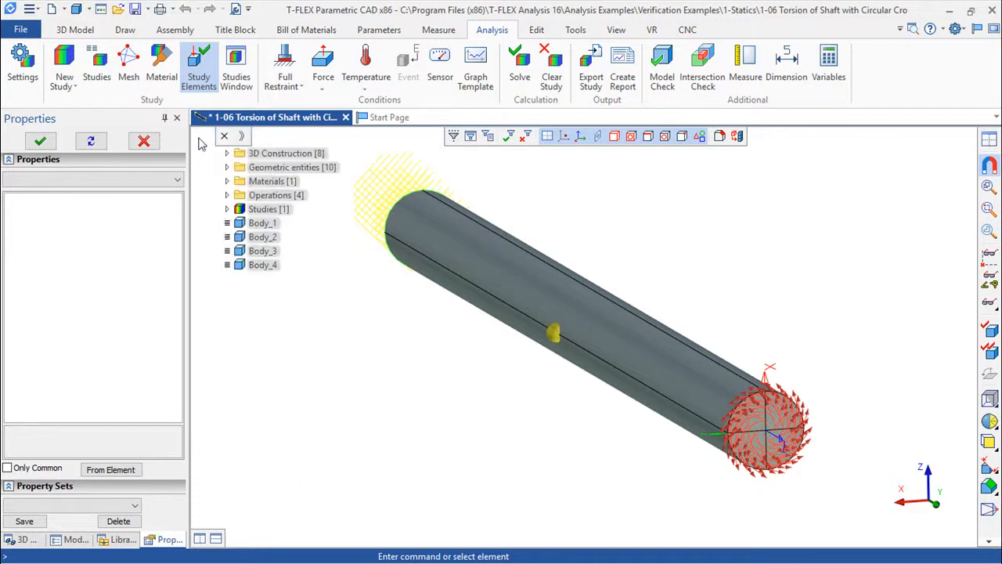
left_click(227, 209)
left_click(237, 223)
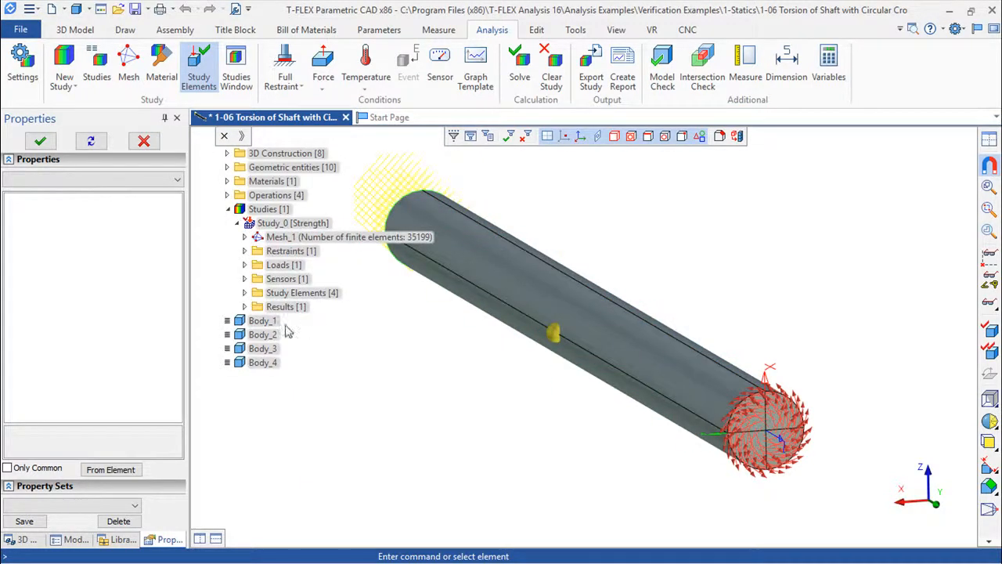
left_click(246, 307)
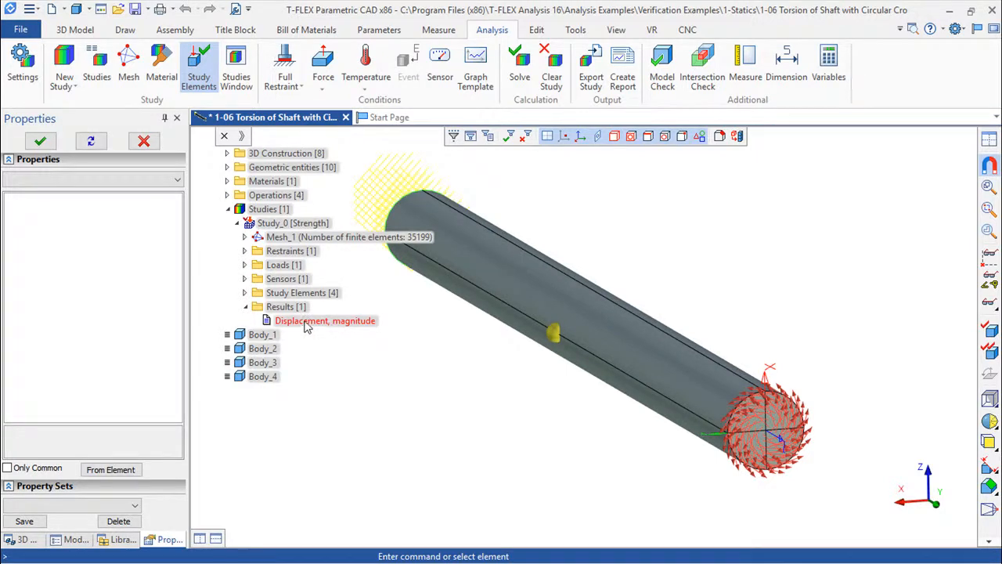
double_click(307, 321)
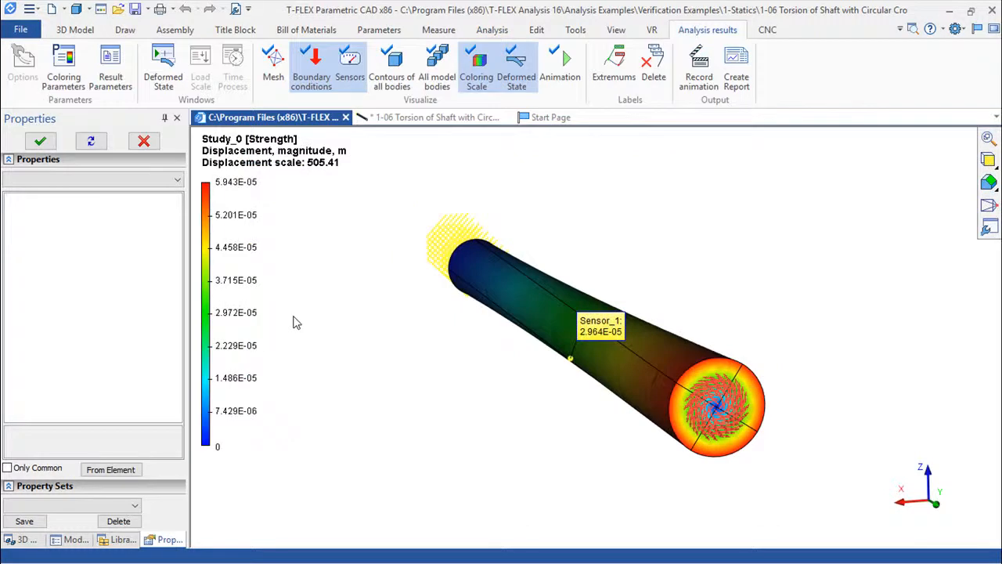
right_click_drag(431, 372, 582, 392)
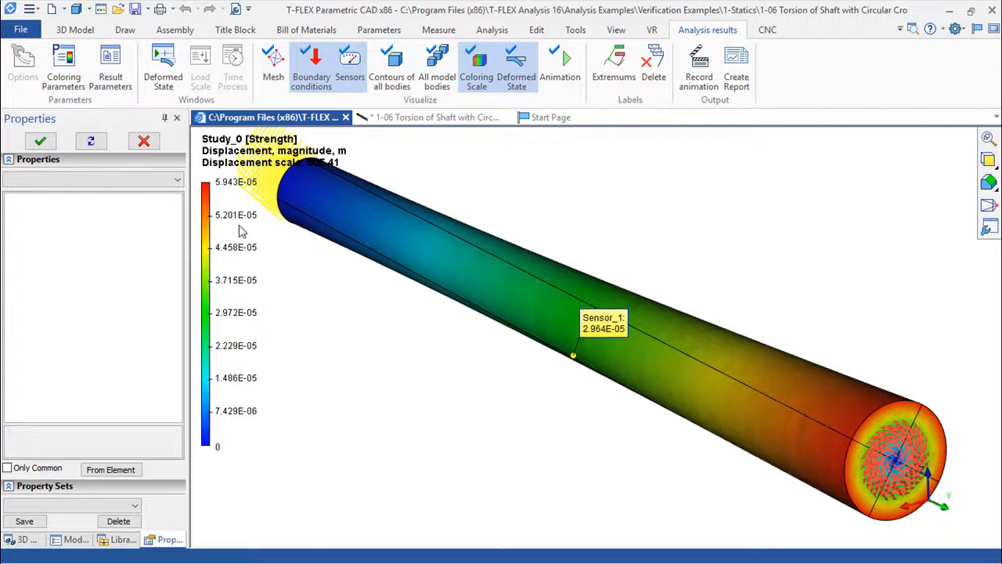
- Turn off Coloring in the result window parameters so the shaft is displayed without the displacement colors
left_click(110, 67)
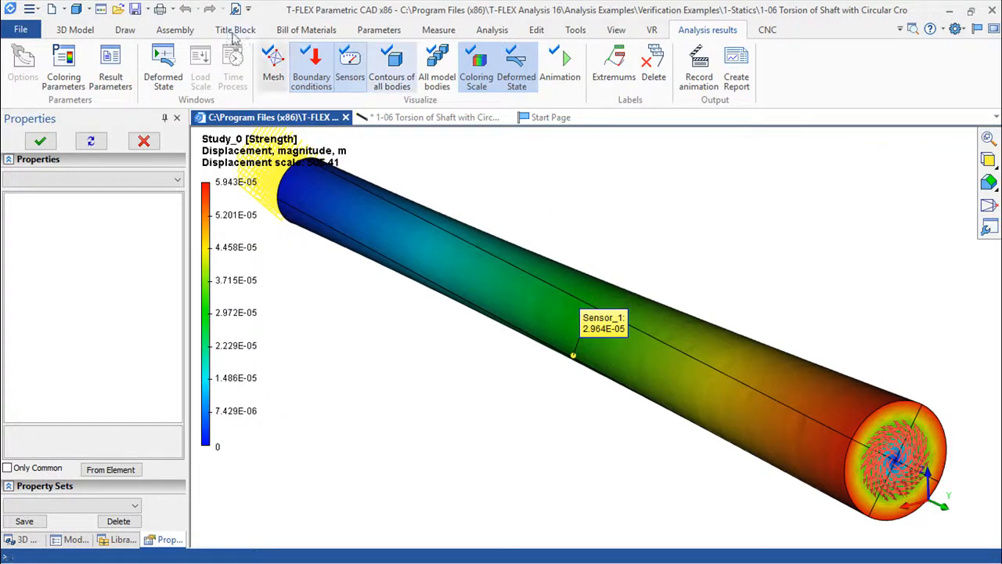
left_click(112, 69)
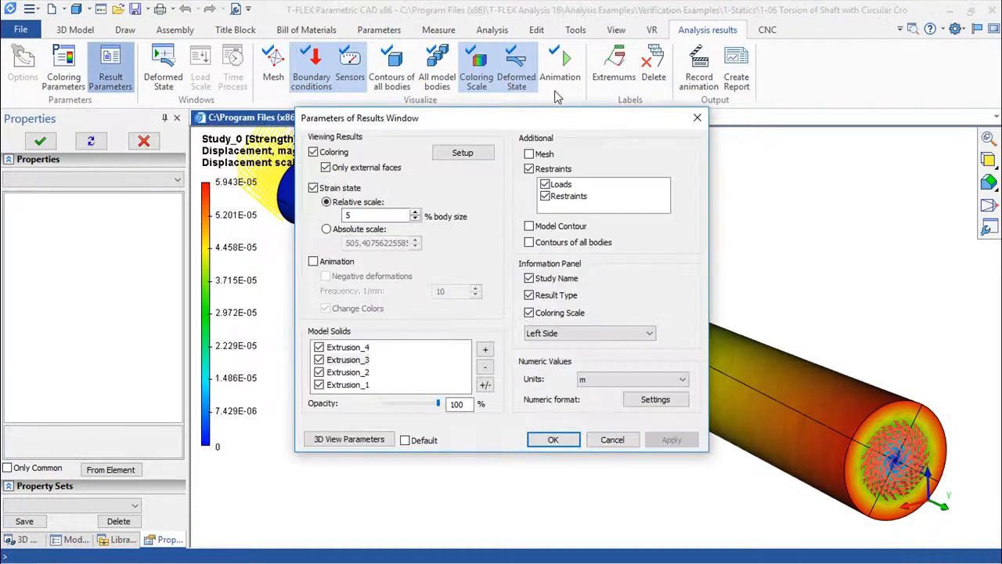
left_click_drag(566, 124, 663, 154)
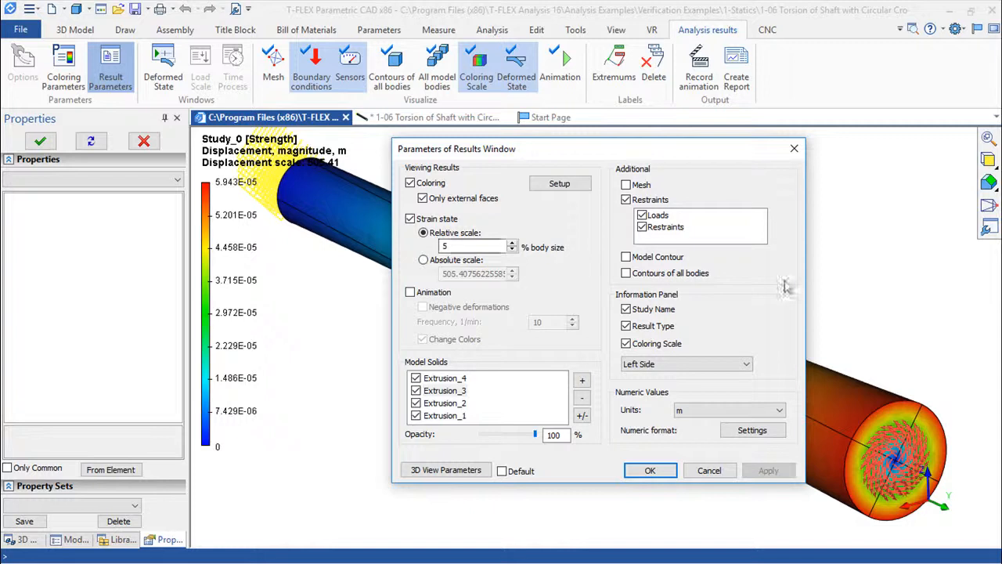
left_click(410, 183)
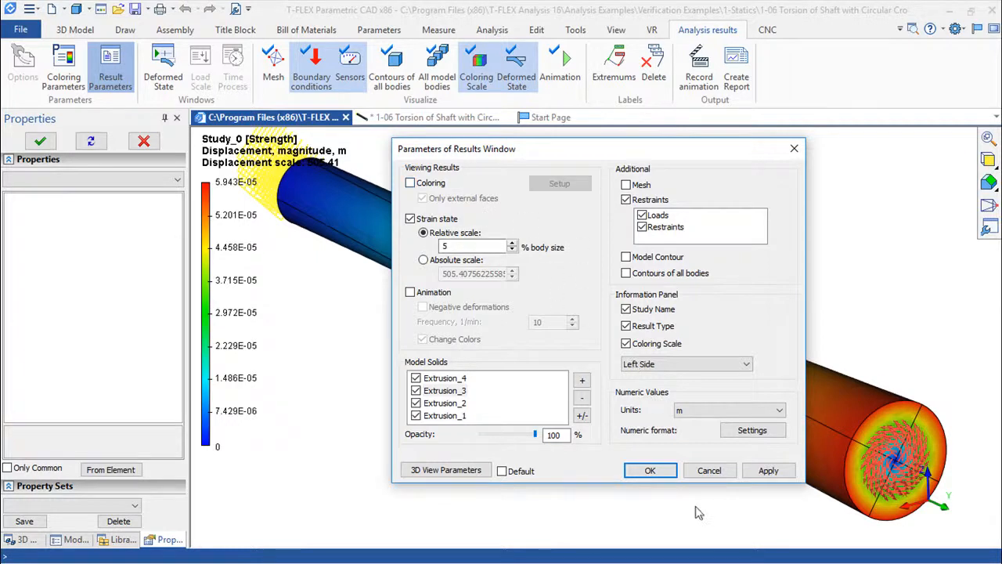
left_click(650, 473)
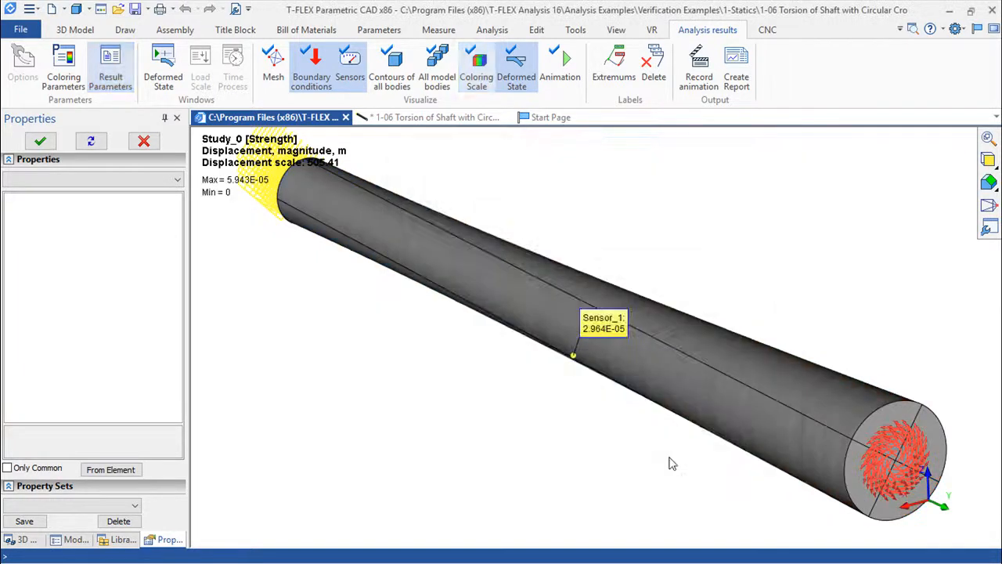
- Animate the deformed shaft and re-enable Coloring with "Only external faces" turned off, accepting the scene update
left_click(560, 66)
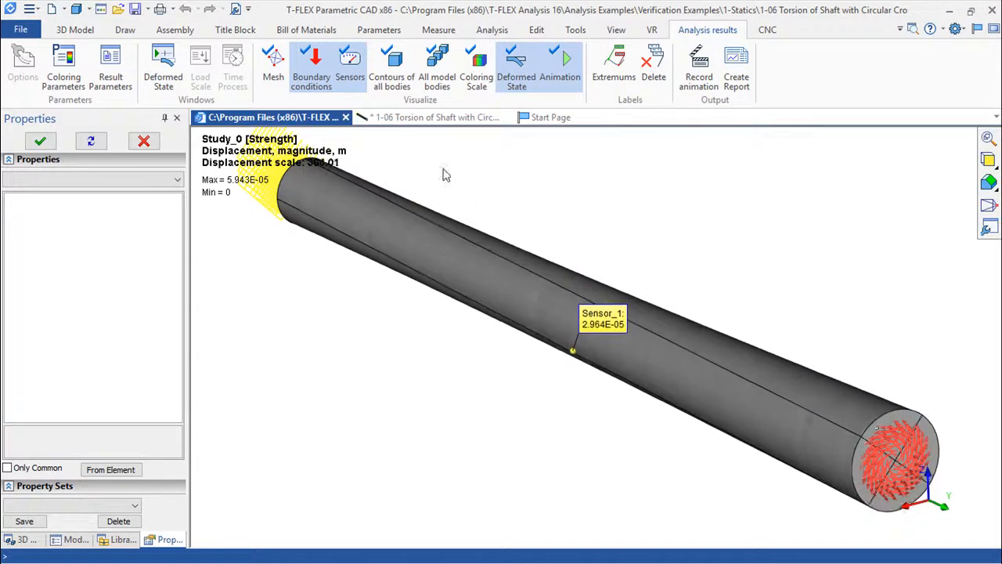
left_click(110, 67)
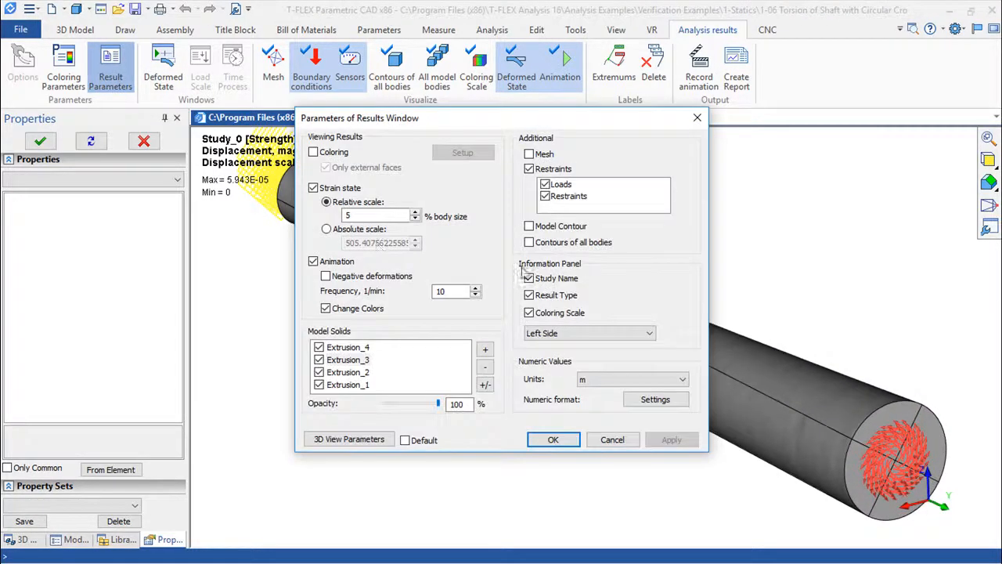
left_click(314, 151)
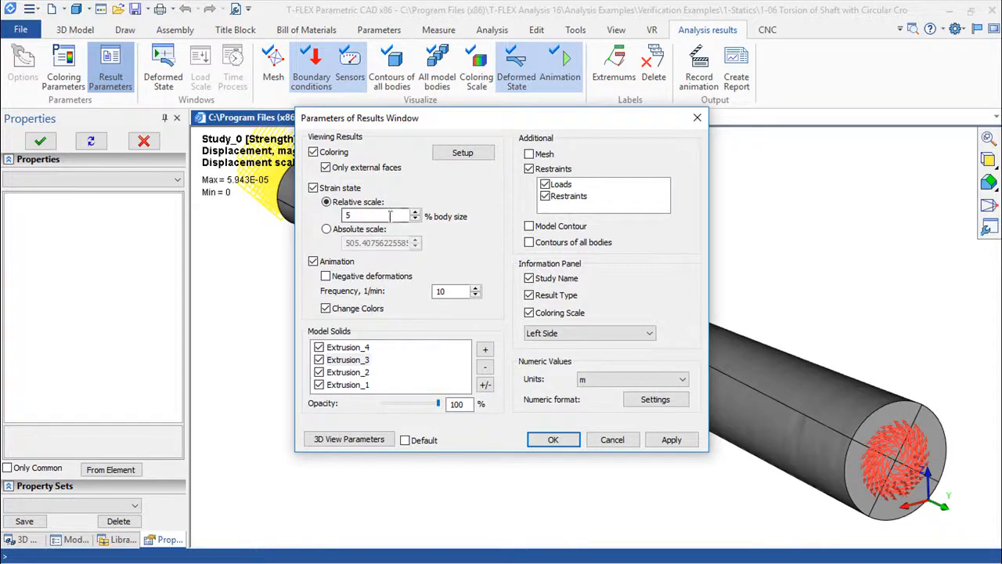
left_click(671, 439)
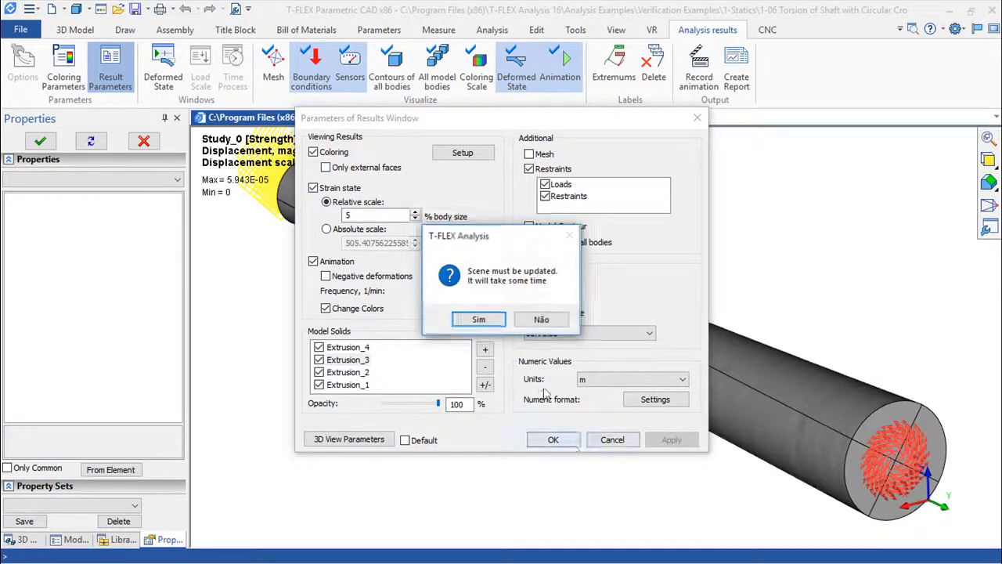
left_click(483, 322)
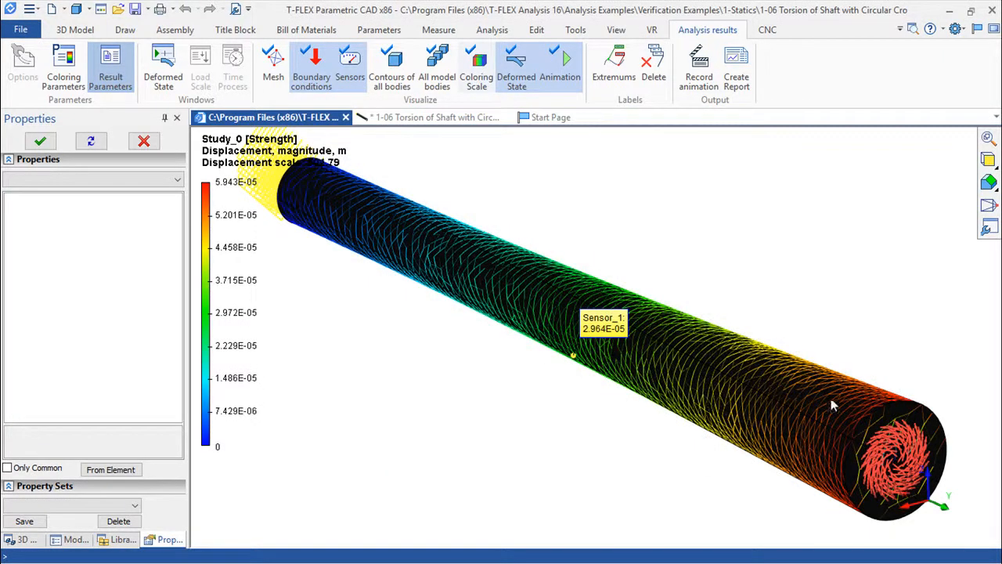
left_click(565, 69)
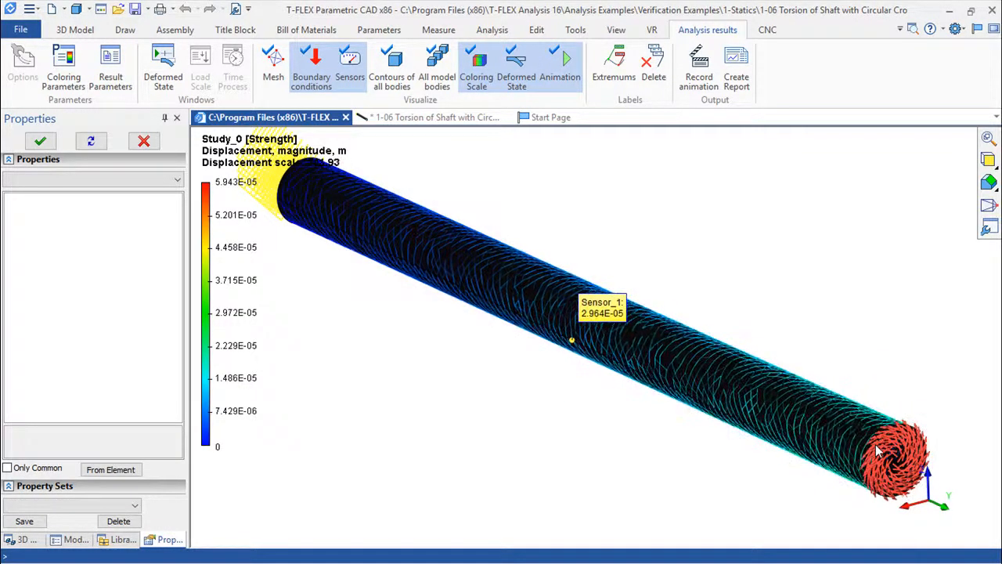
- Limit the result coloring to external faces only in the result window parameters
left_click(110, 69)
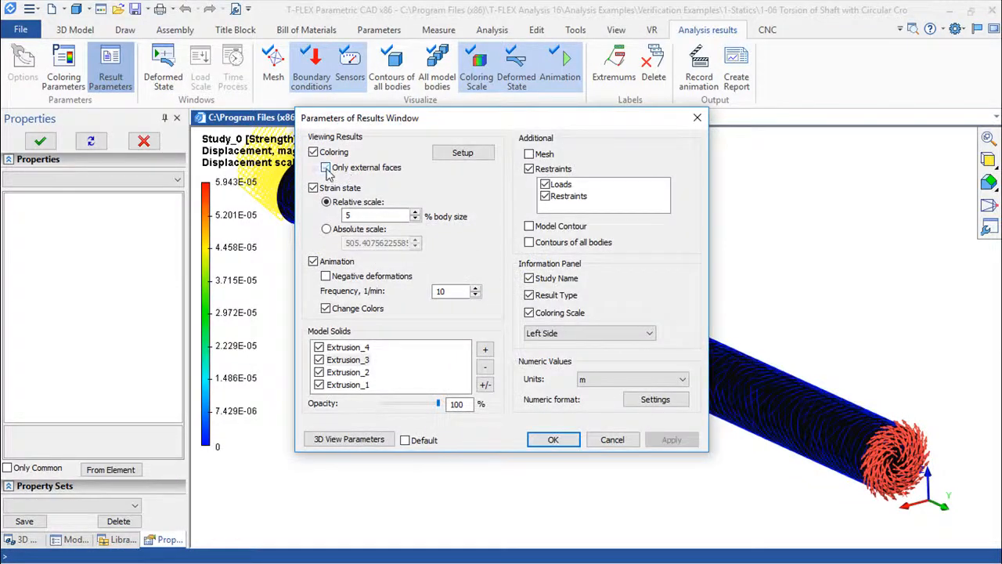
left_click(326, 169)
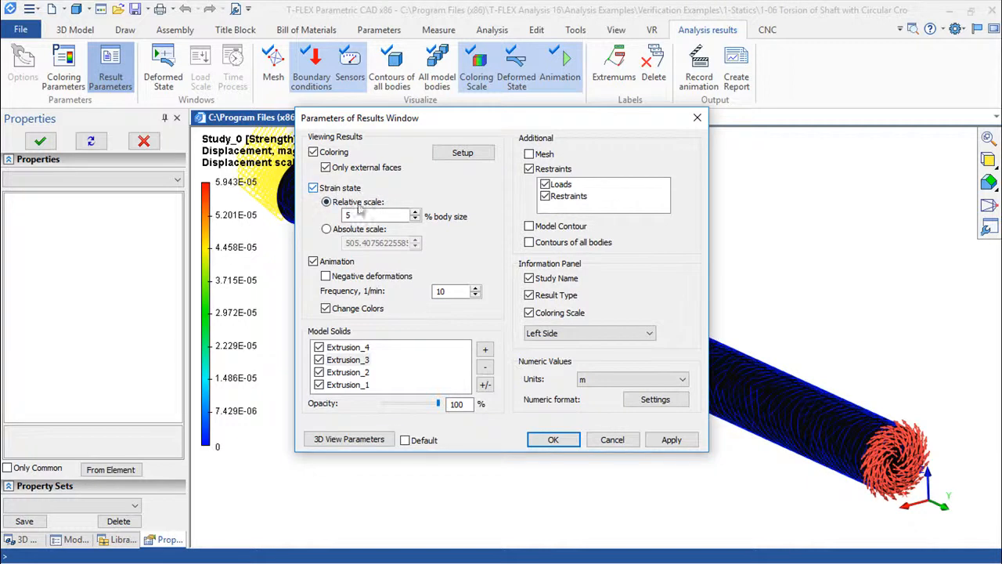
left_click(313, 188)
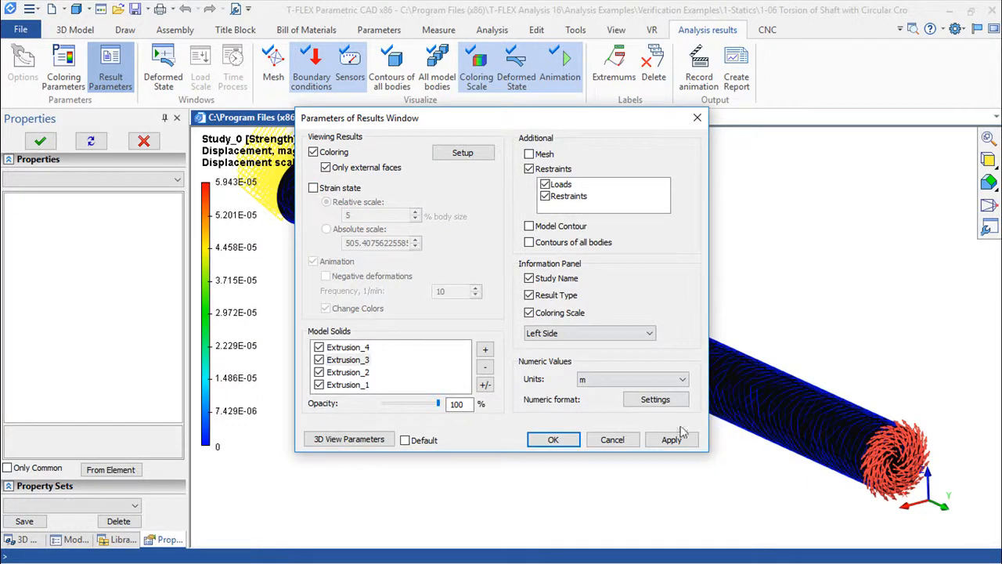
left_click(553, 439)
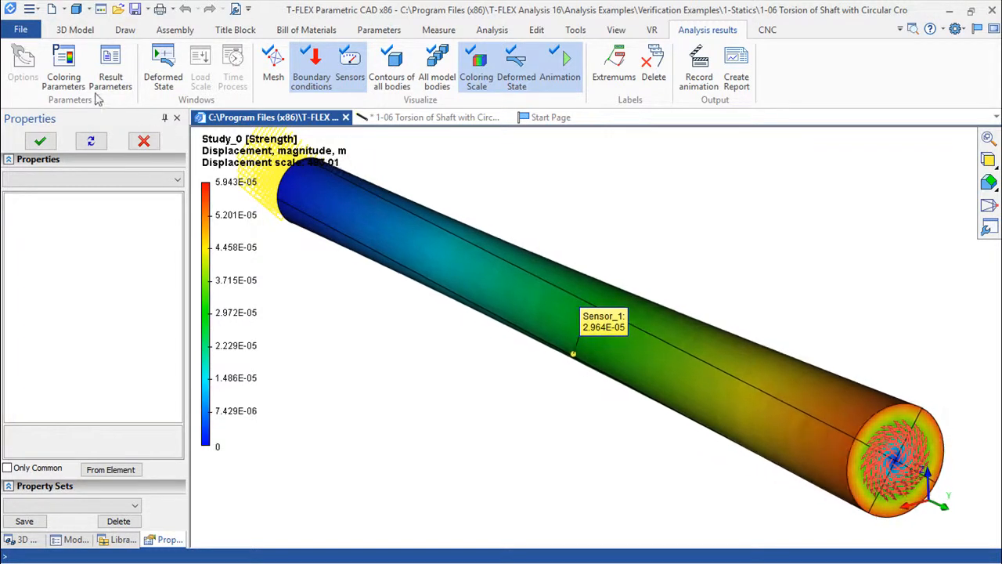
- Try the absolute scale for the strain state and return it to the relative scale
left_click(111, 69)
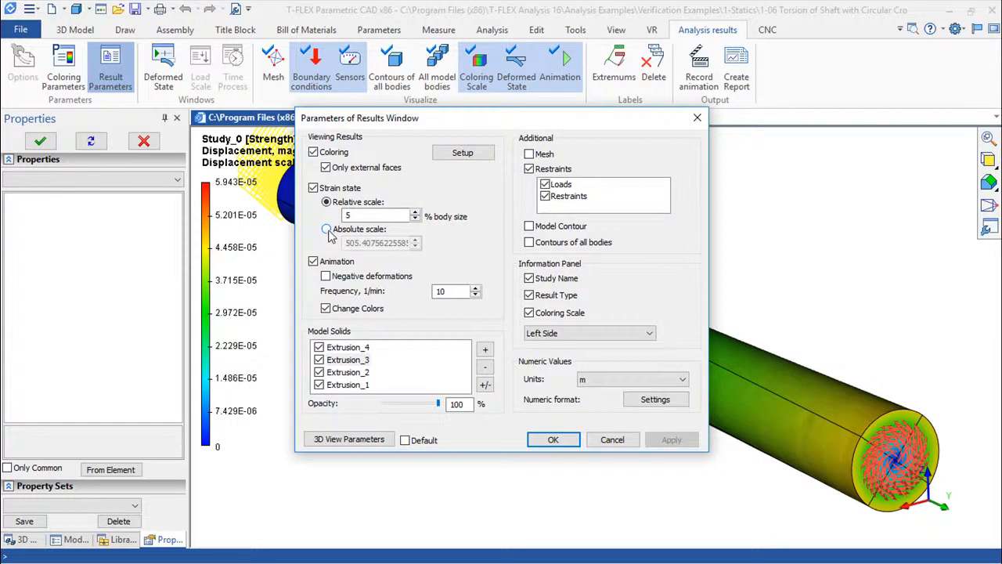
left_click(327, 230)
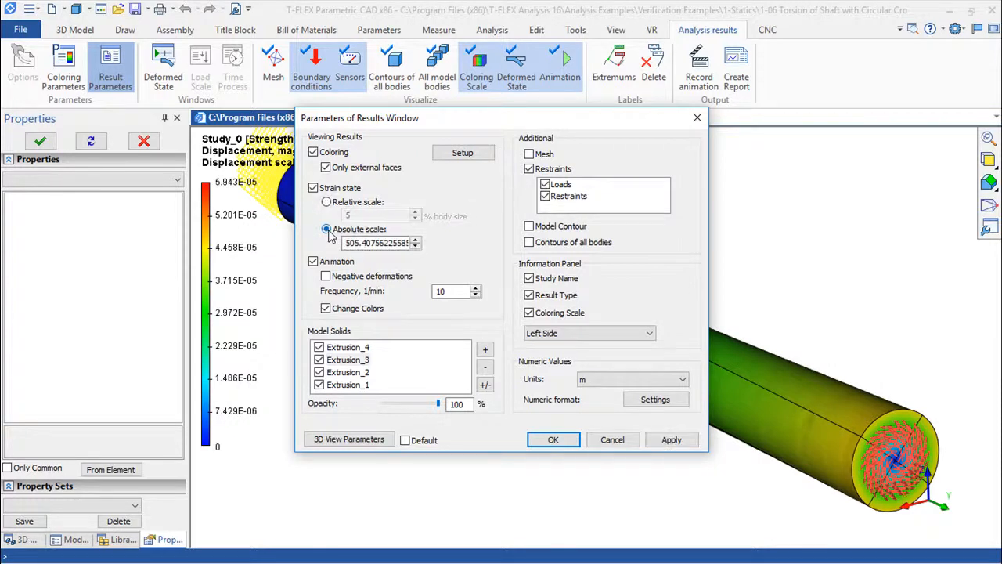
left_click(327, 202)
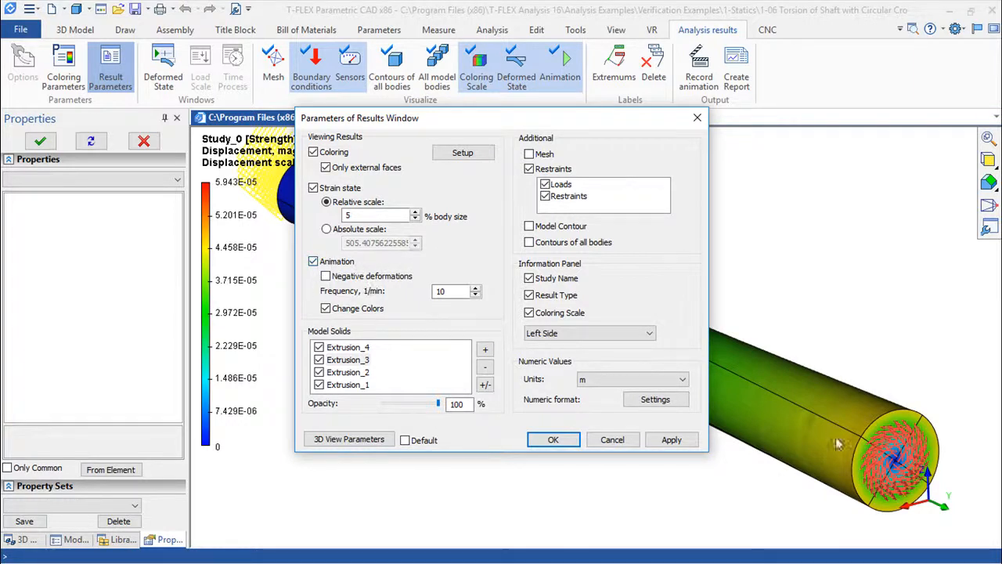
left_click(556, 442)
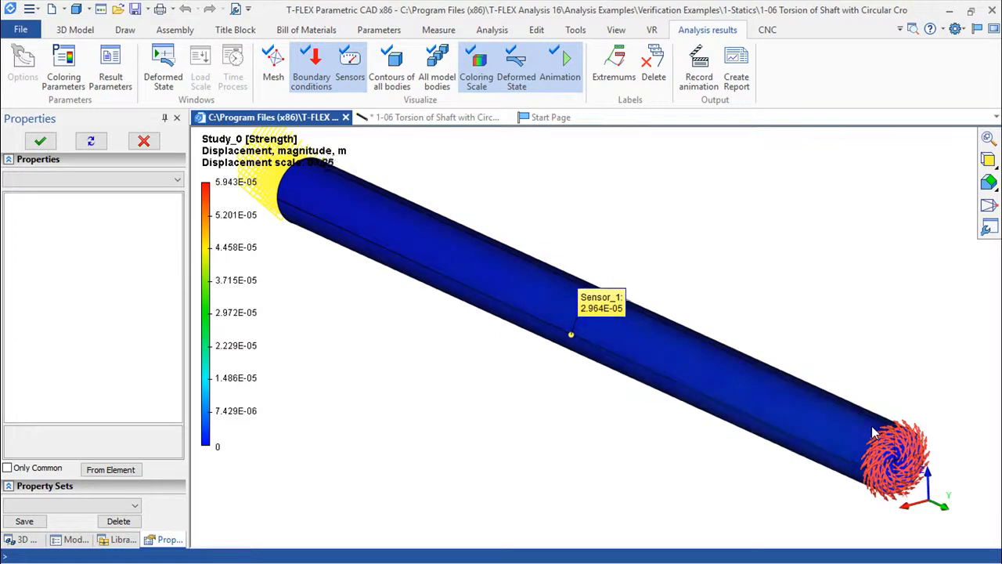
- Enable negative deformations for the result animation and apply the change
left_click(110, 71)
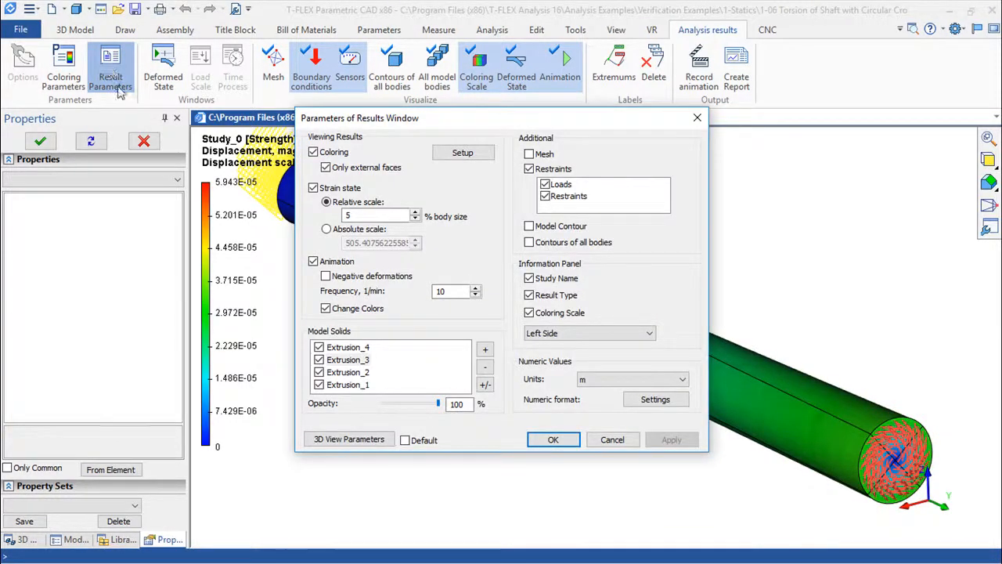
left_click(325, 276)
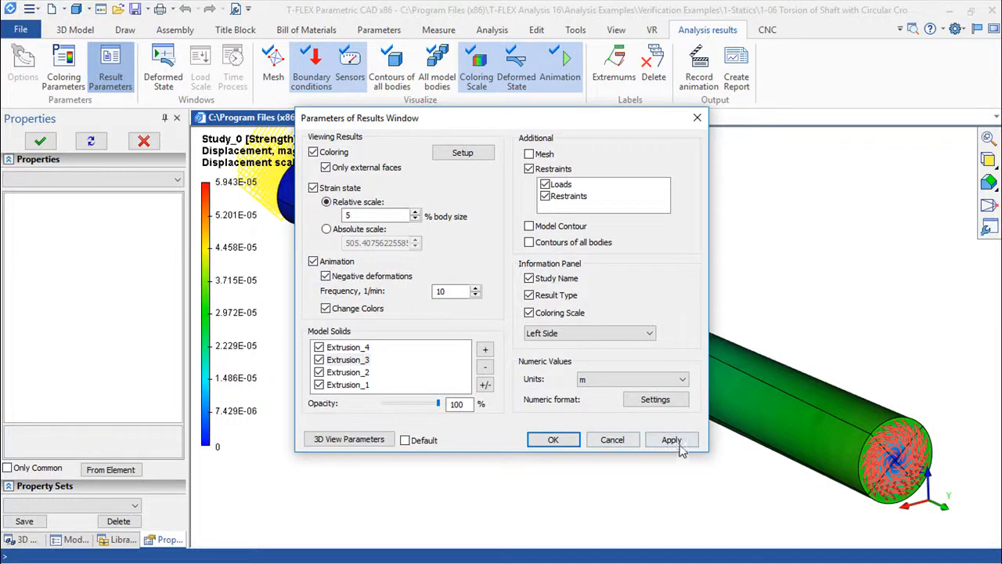
left_click(671, 441)
left_click(553, 439)
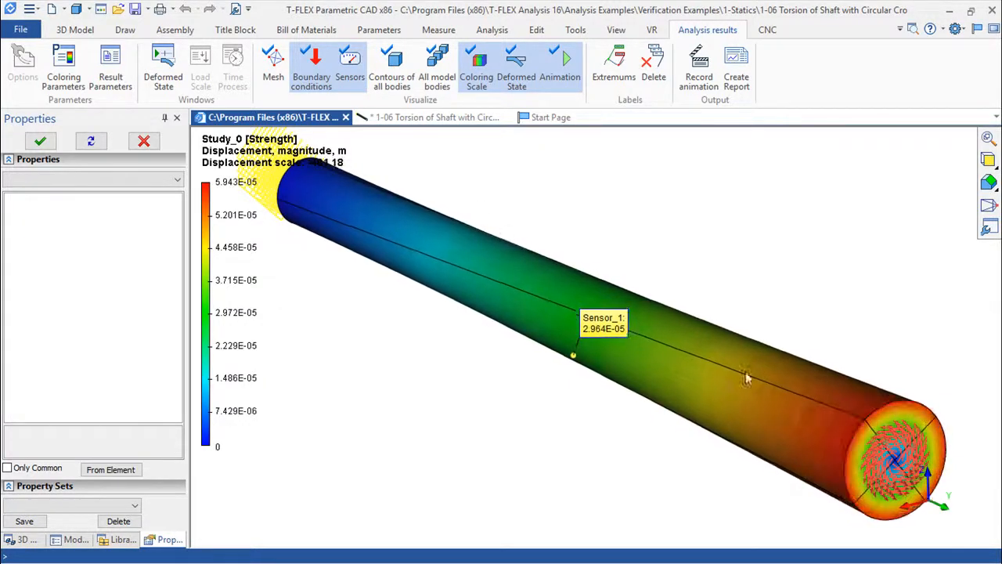
- Disable negative deformations in the animation and lower the opacity of the model solids to 21%
left_click(106, 74)
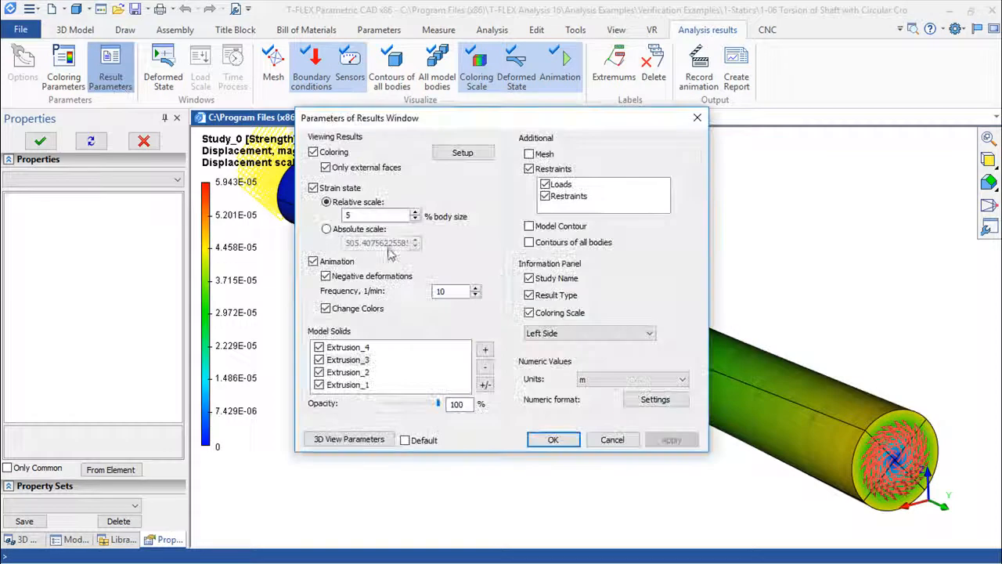
left_click(327, 278)
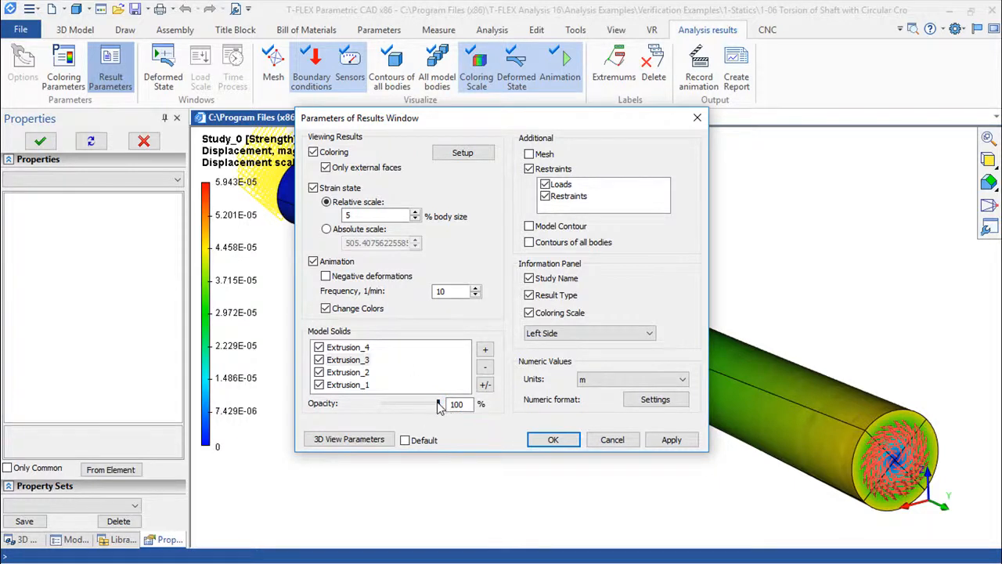
left_click_drag(440, 406, 395, 411)
left_click(674, 441)
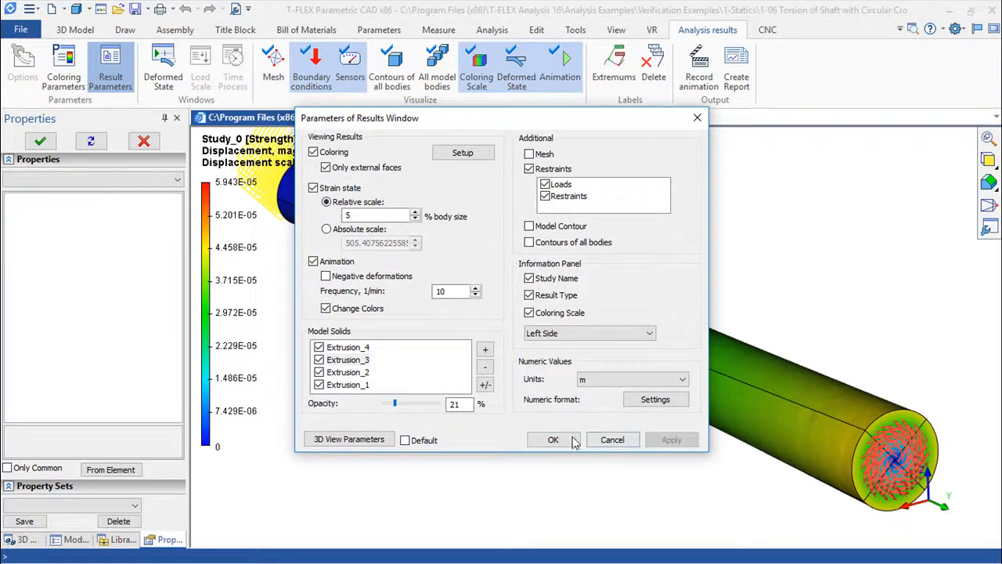
left_click(609, 441)
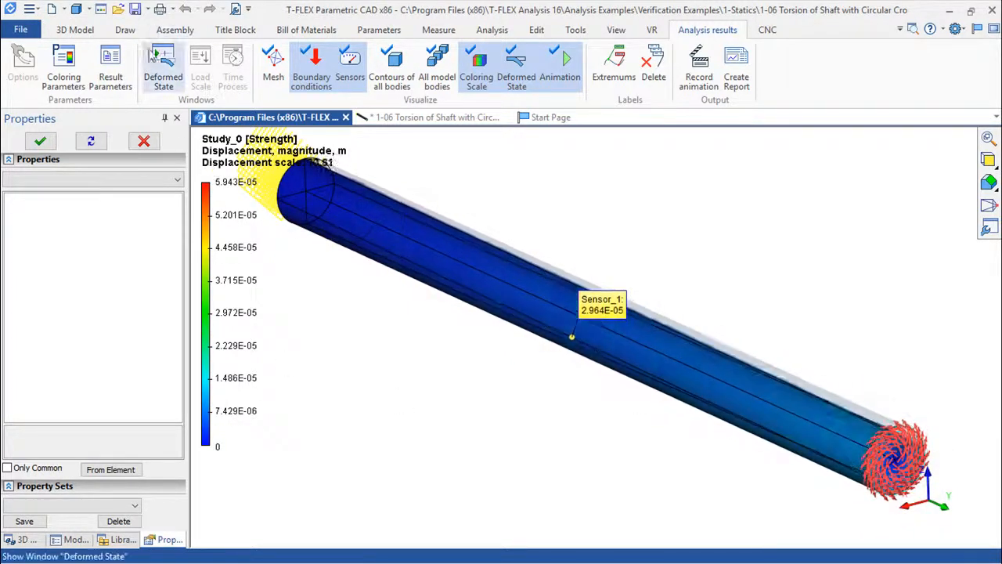
- Restore the model solids' opacity to 100% and turn on the mesh in the result window parameters
left_click(110, 70)
left_click_drag(395, 404, 439, 405)
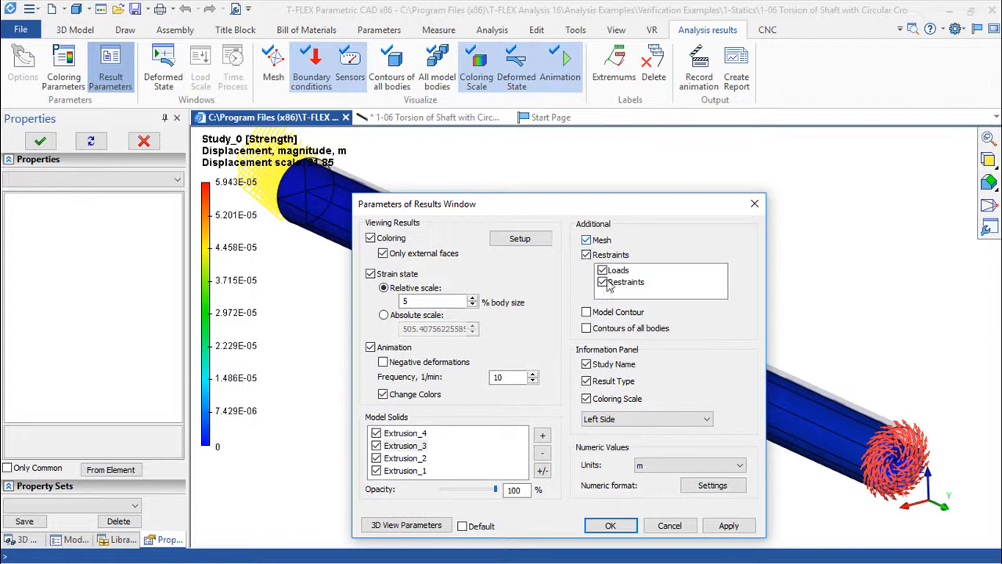
left_click(729, 526)
left_click(611, 526)
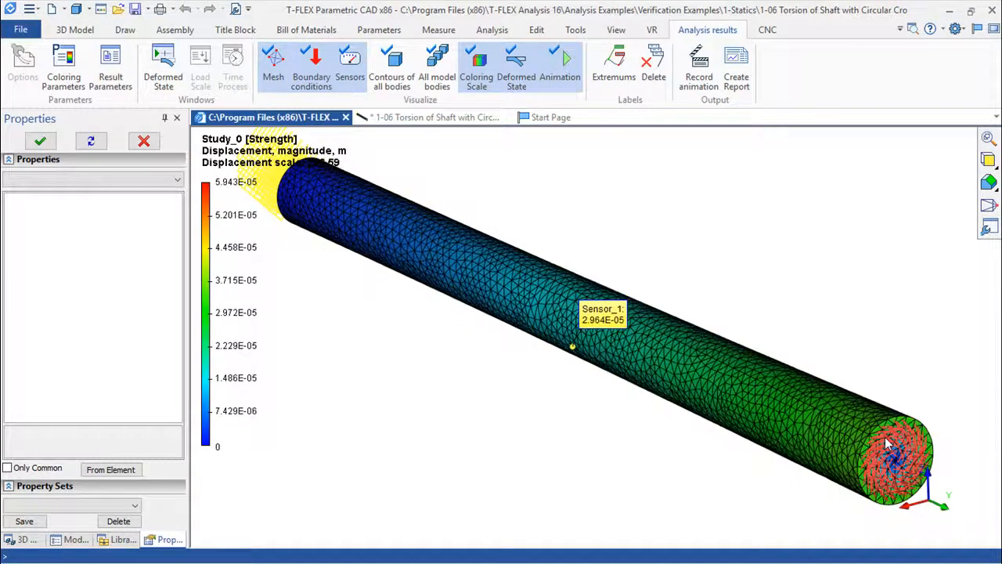
- Turn off the mesh and display the model contour on the displacement result
left_click(110, 67)
left_click(529, 154)
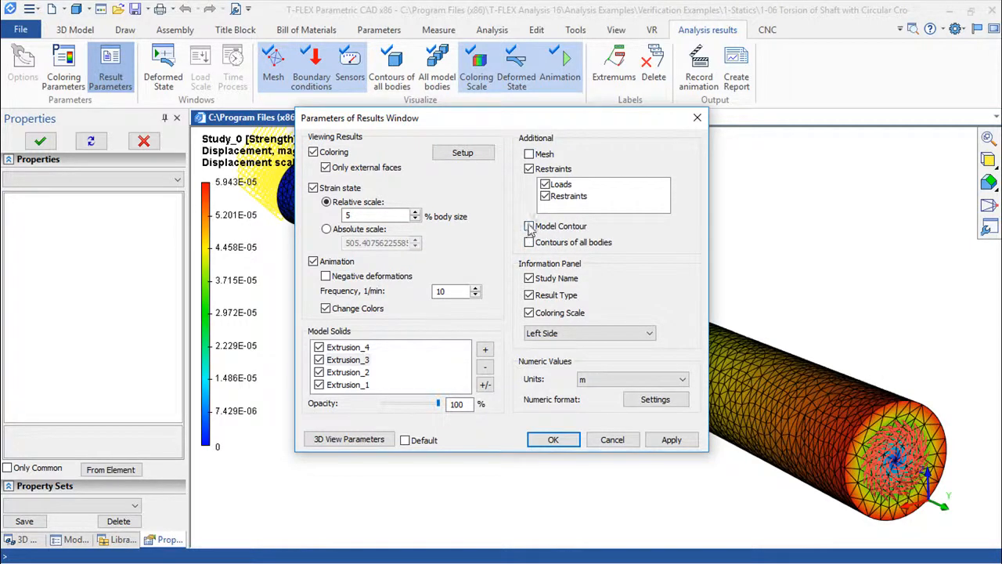
left_click(671, 439)
left_click(553, 439)
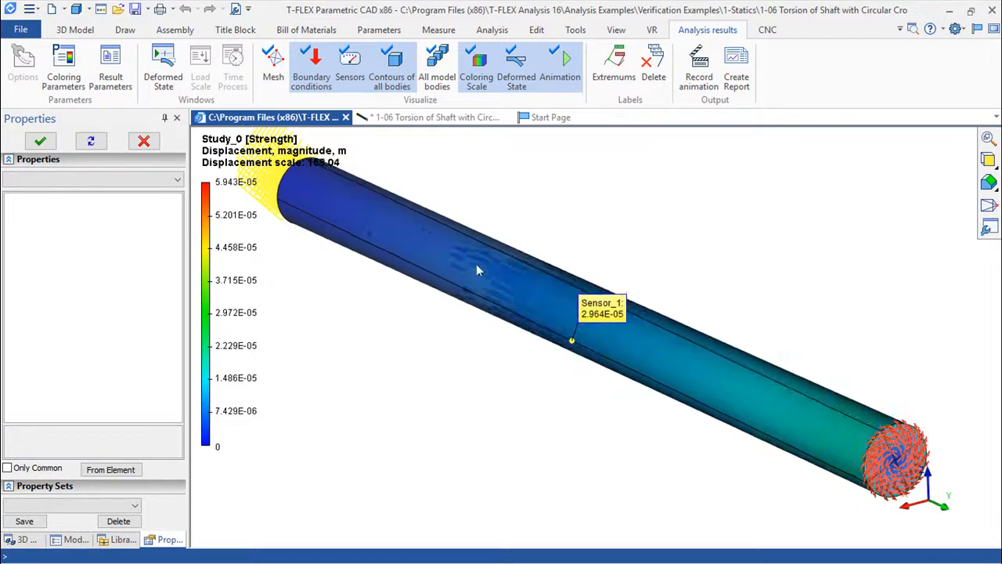
- Disable the model contour in the result window parameters and move the dialog clear of the result labels
left_click(109, 66)
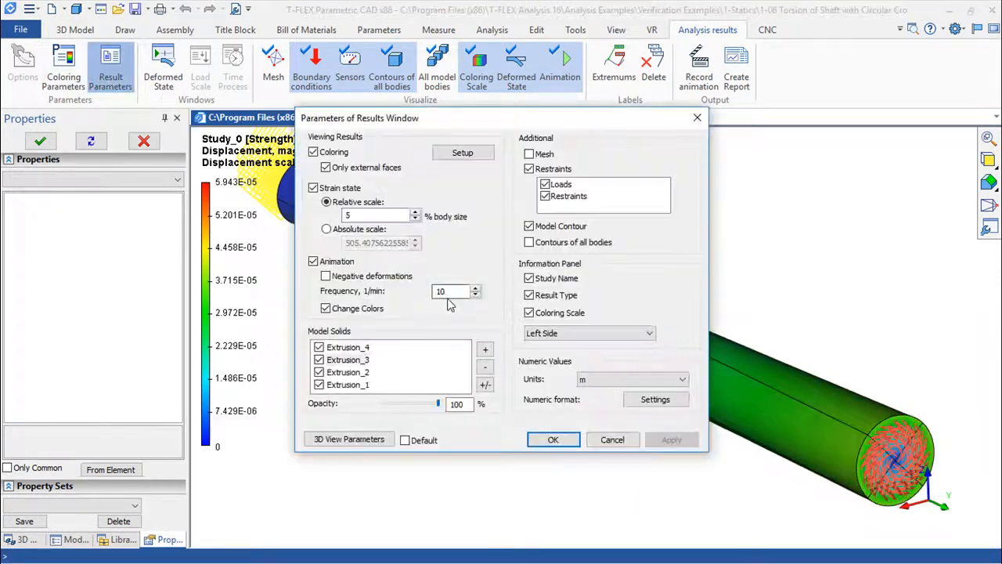
left_click(529, 228)
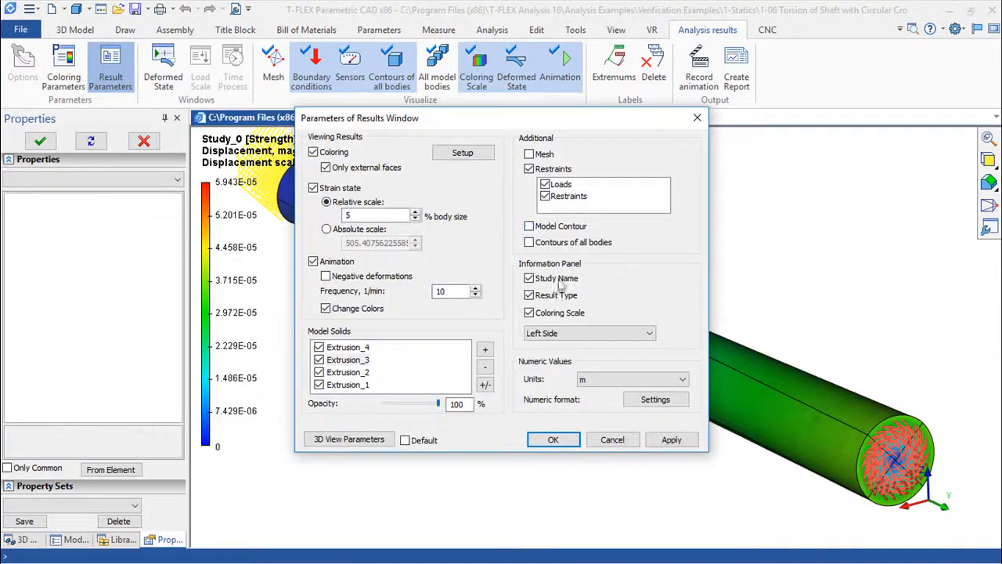
left_click_drag(485, 120, 638, 122)
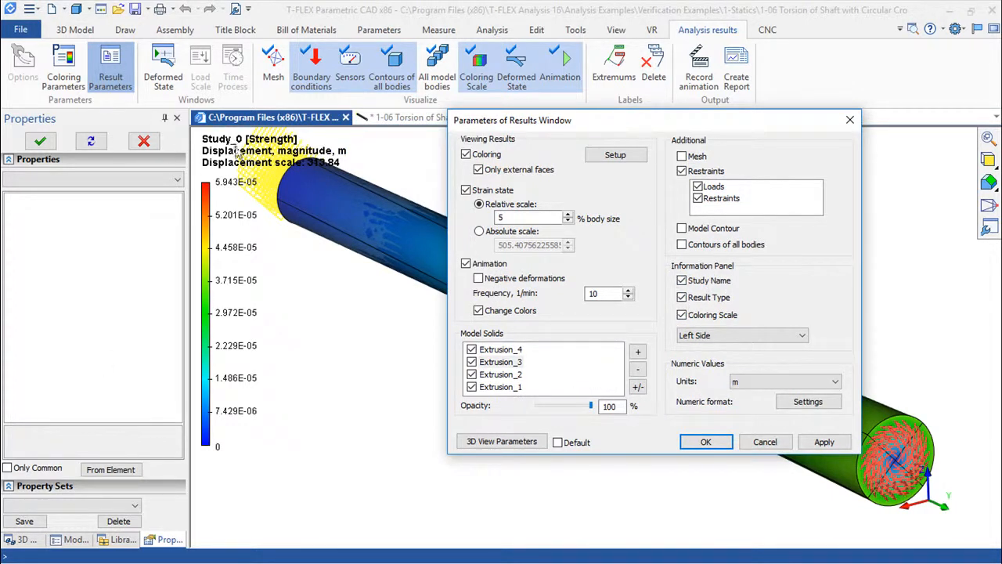
- Hide the coloring scale in the result window and restore it, applying each change
left_click(693, 334)
left_click(693, 333)
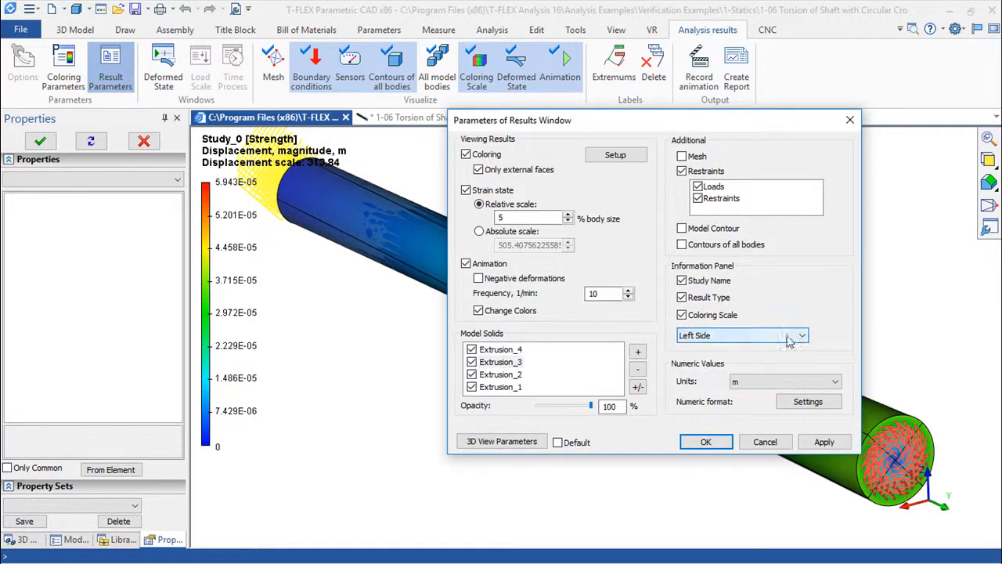
left_click(682, 315)
left_click(825, 442)
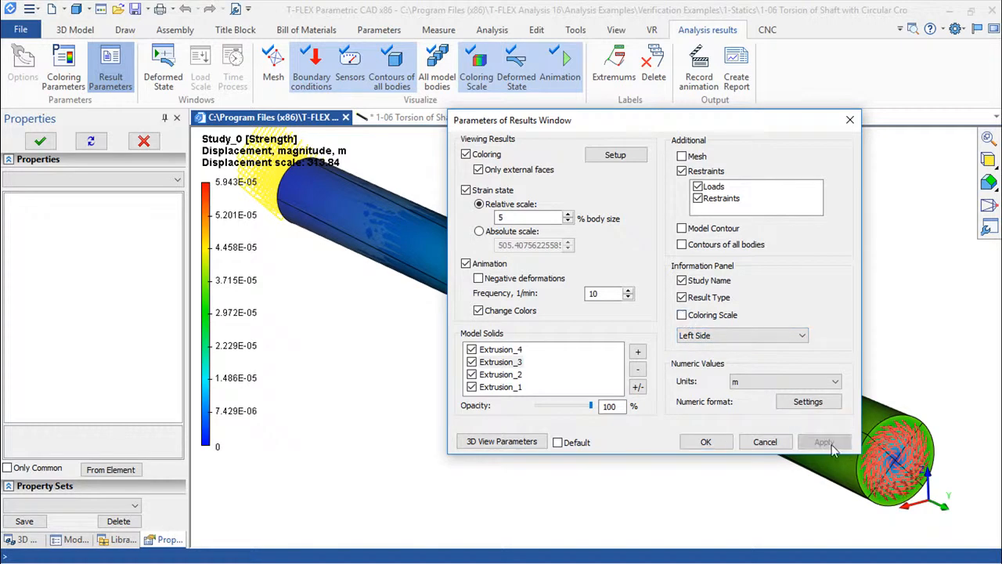
left_click(681, 316)
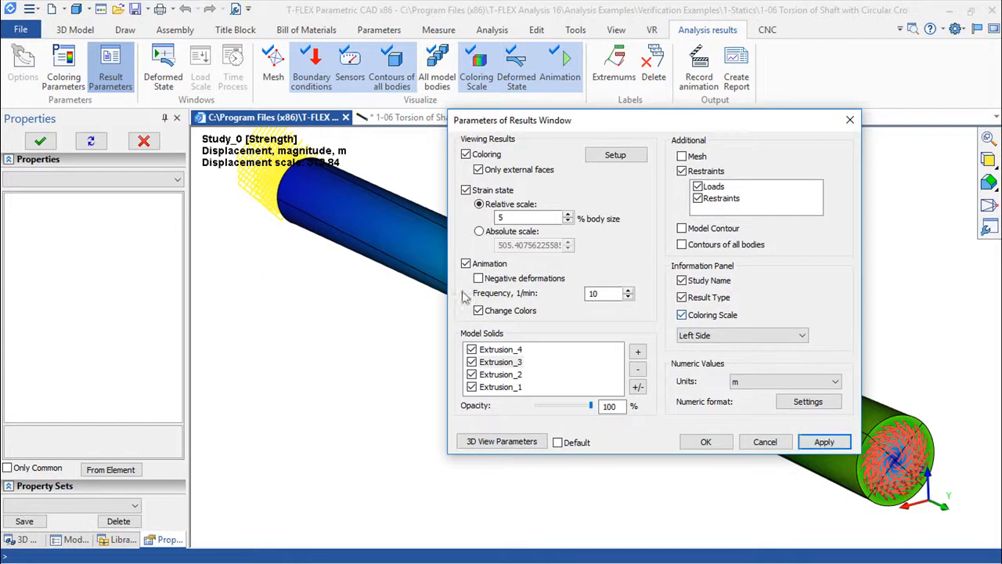
left_click(825, 442)
- Hide the result type and then the study name from the information panel, restoring each one
left_click(681, 298)
left_click(825, 443)
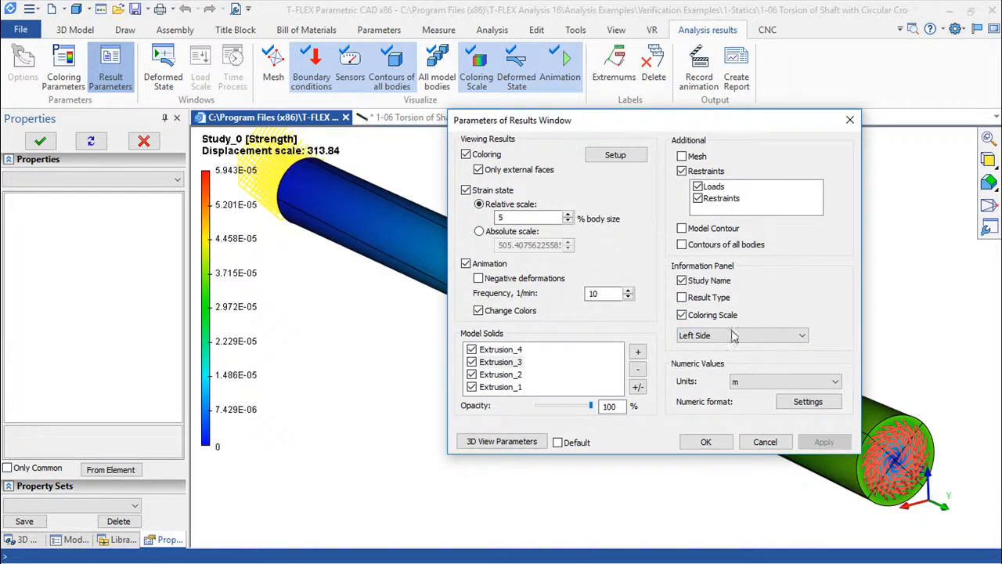
left_click(682, 297)
left_click(682, 281)
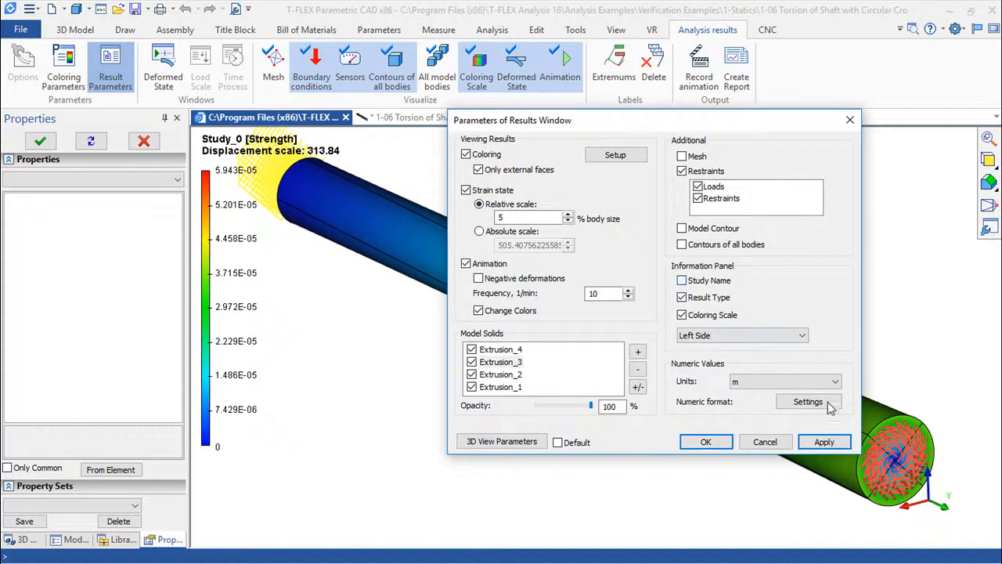
left_click(825, 443)
left_click(682, 281)
left_click(825, 442)
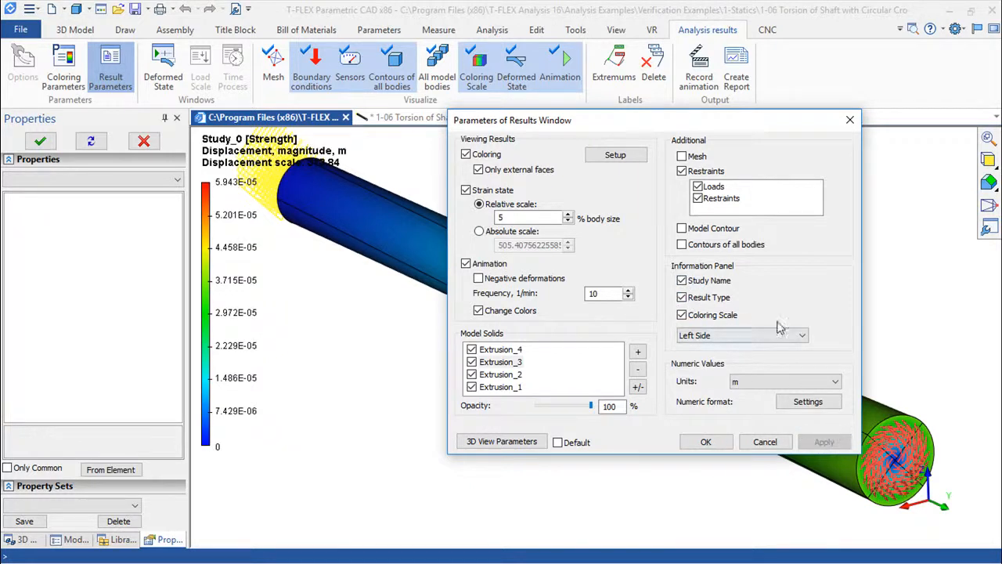
- Try placing the coloring scale on the right side of the result window and return it to Left Side
left_click(787, 338)
left_click(727, 361)
left_click(835, 441)
left_click(787, 336)
left_click(727, 354)
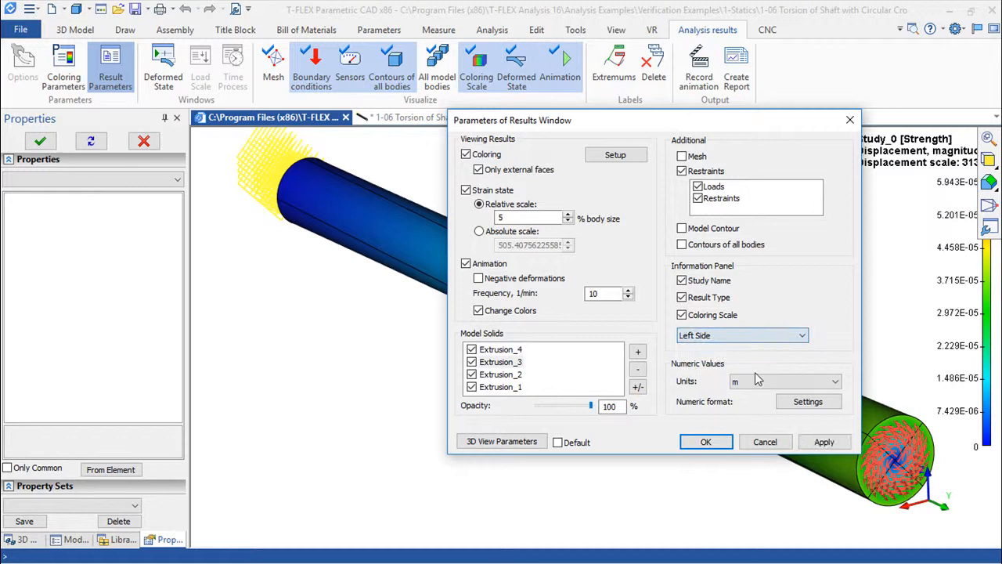
left_click(824, 443)
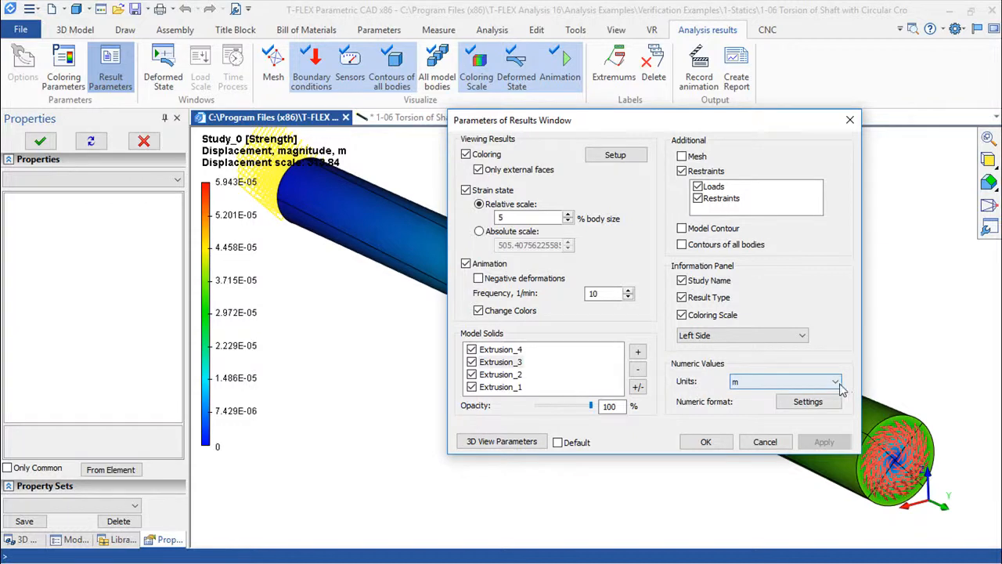
- Set the units of the displacement result to mm and review the numeric format settings without changing them
left_click(799, 384)
left_click(770, 420)
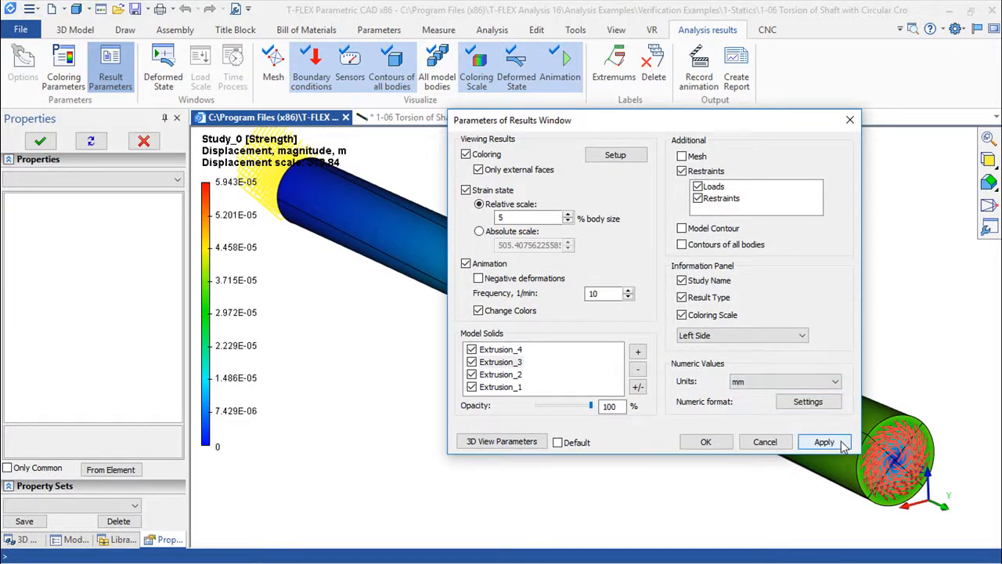
left_click(823, 443)
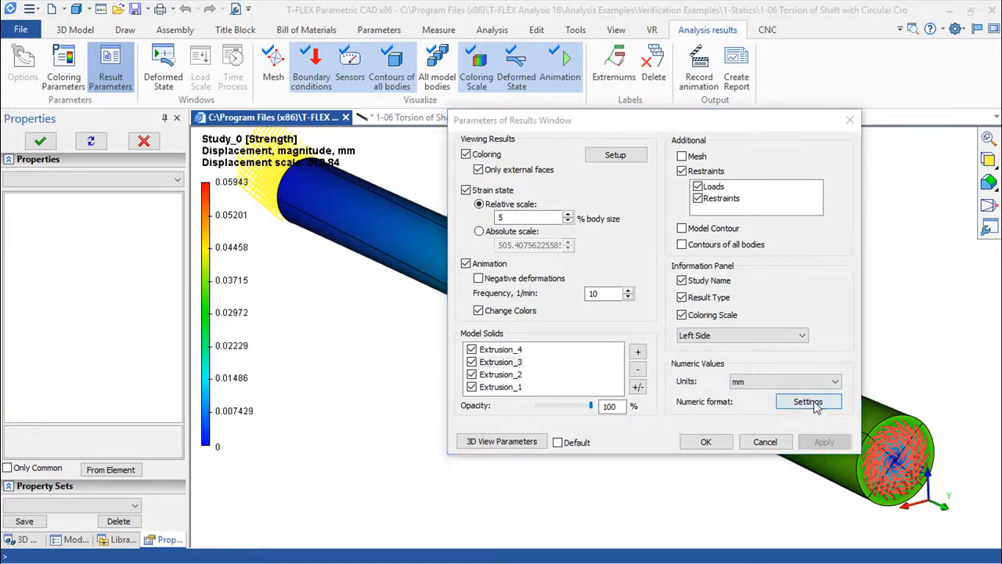
left_click(816, 408)
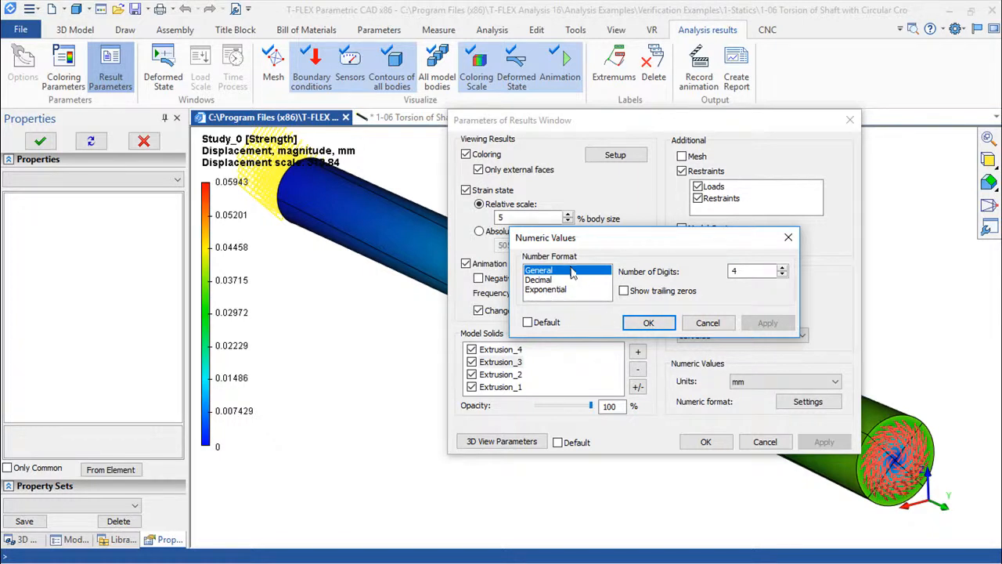
left_click(705, 326)
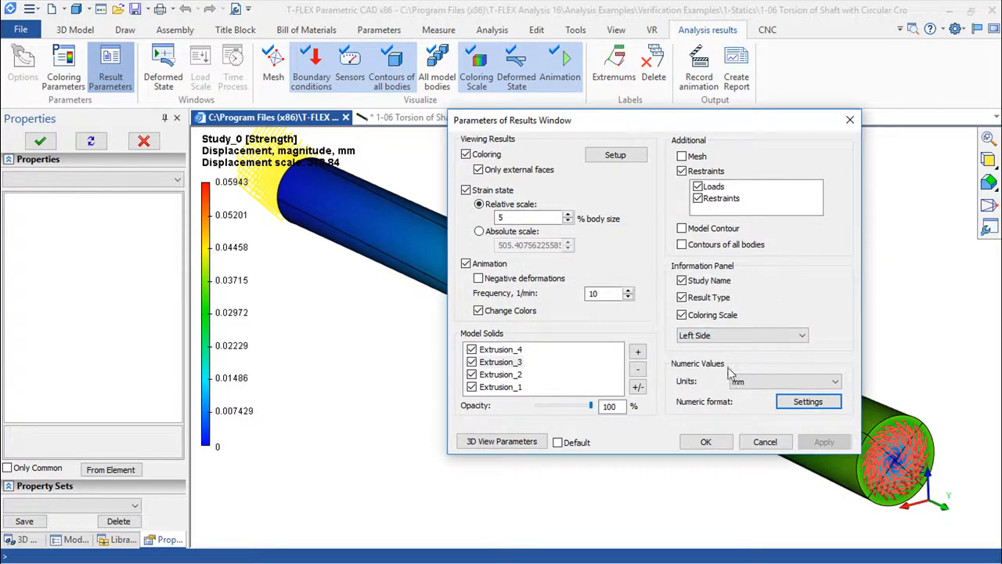
- Review the 3D view parameters, toggle the coordinate system display off and on, and discard the changes
left_click(502, 443)
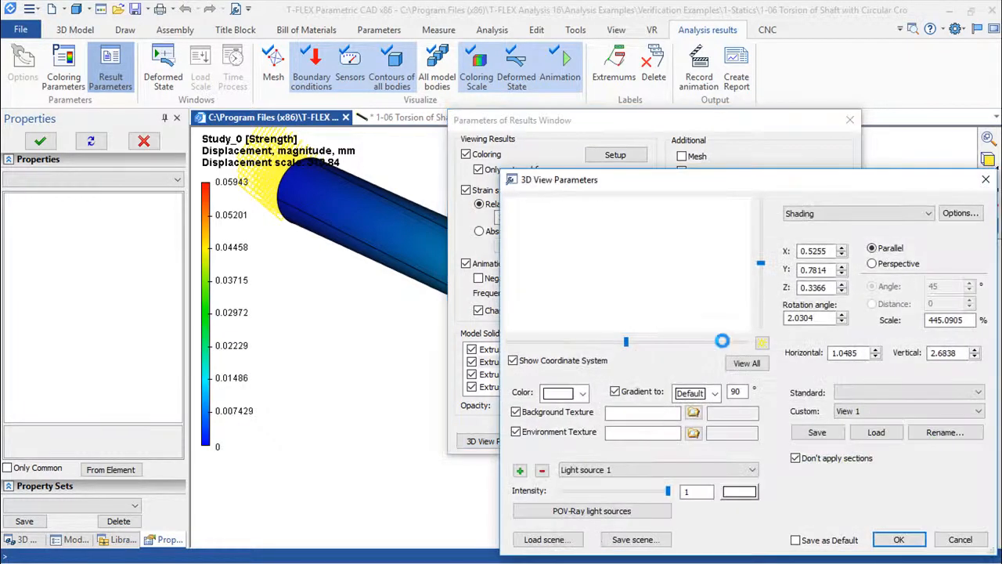
left_click_drag(790, 186, 562, 83)
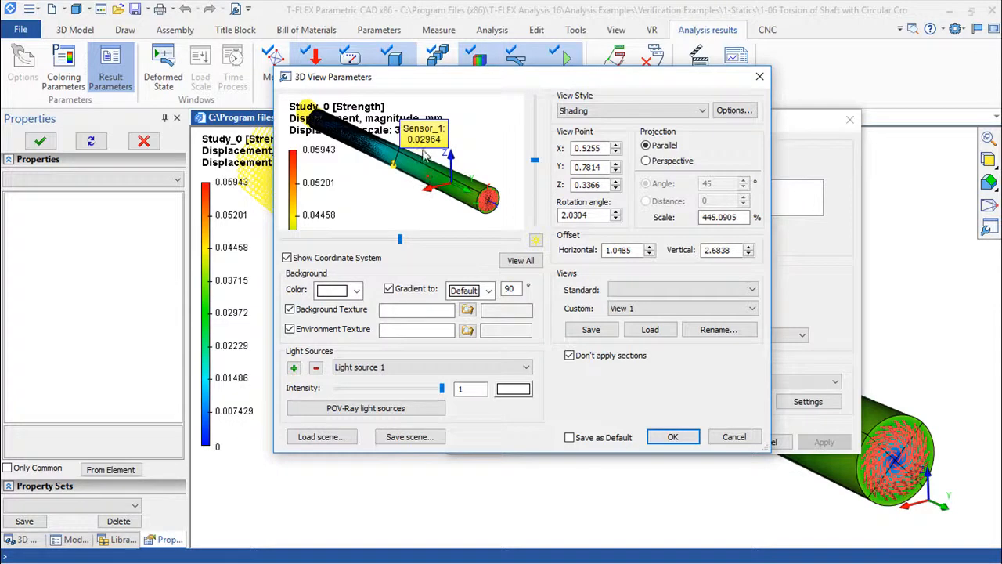
left_click_drag(407, 81, 471, 127)
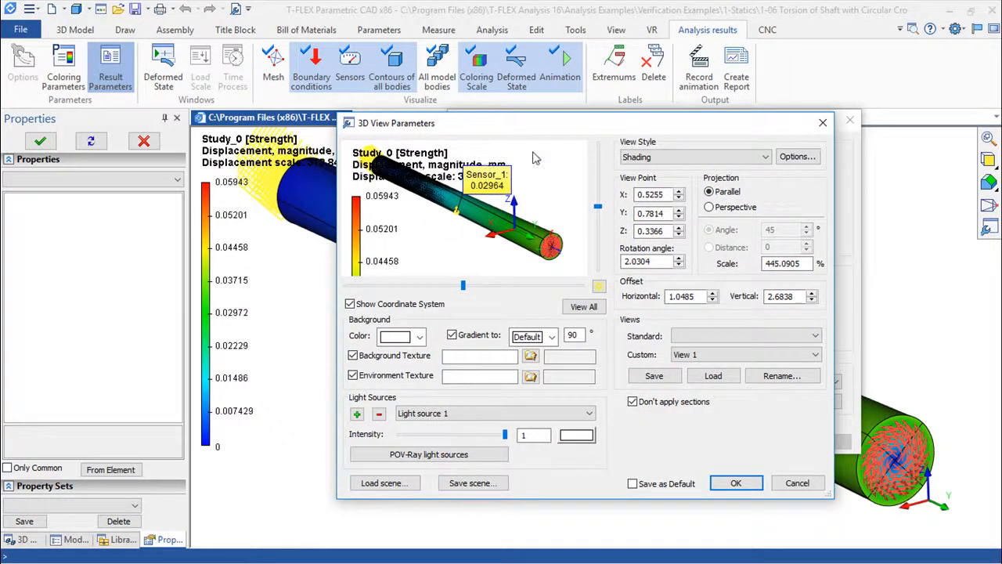
mouse_move(465, 285)
left_mouse_down()
mouse_move(478, 286)
mouse_move(460, 285)
left_mouse_up()
left_click(350, 305)
left_click(350, 305)
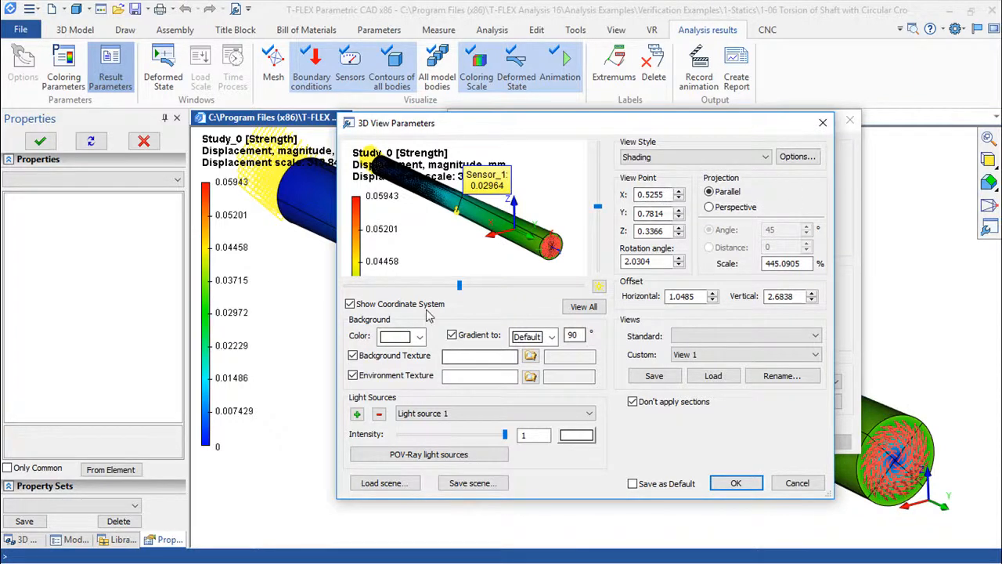
left_click(798, 484)
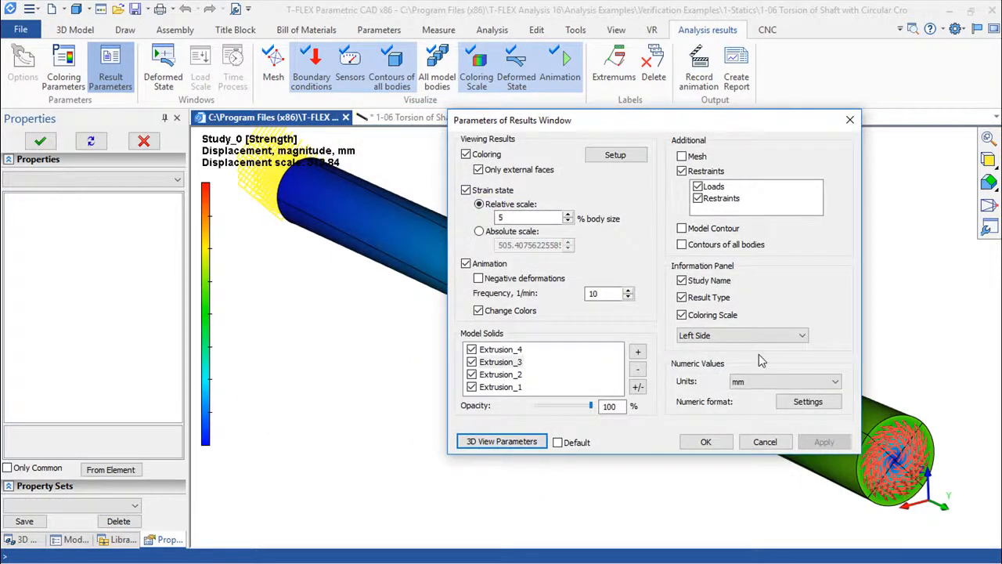
- Try the logarithmic scale in the coloring properties and return it to linear
left_click(616, 157)
left_click_drag(627, 105, 427, 133)
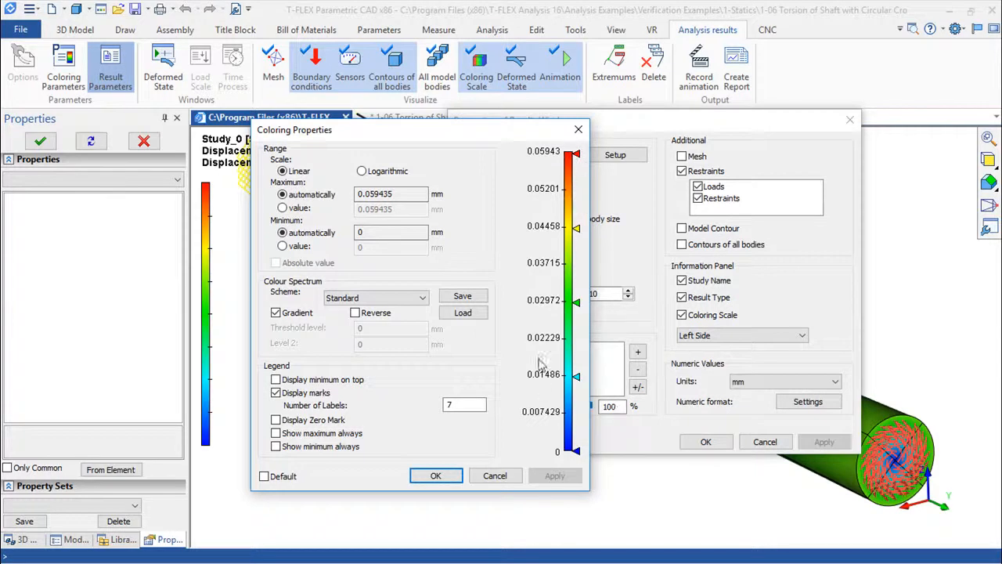
left_click(362, 171)
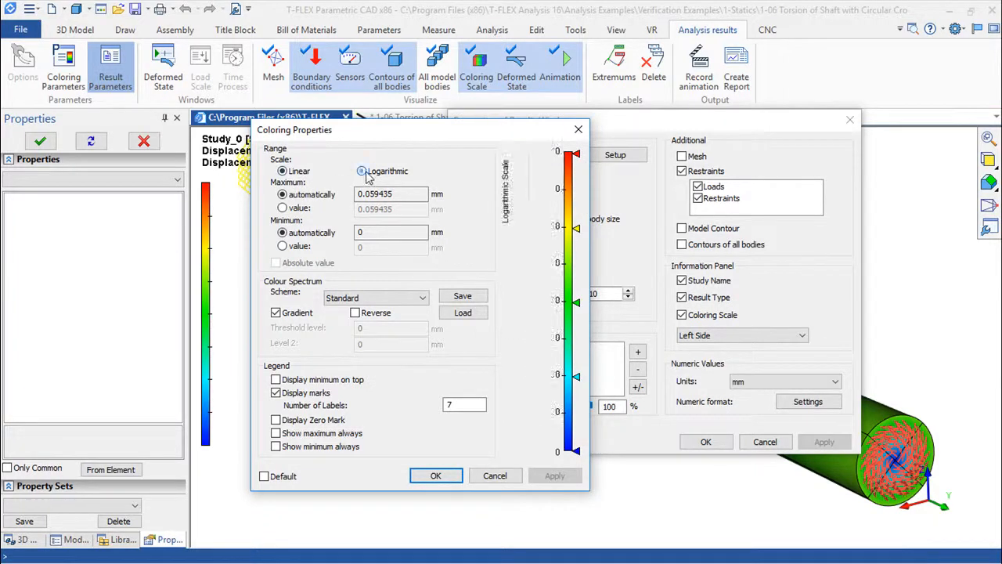
left_click(282, 172)
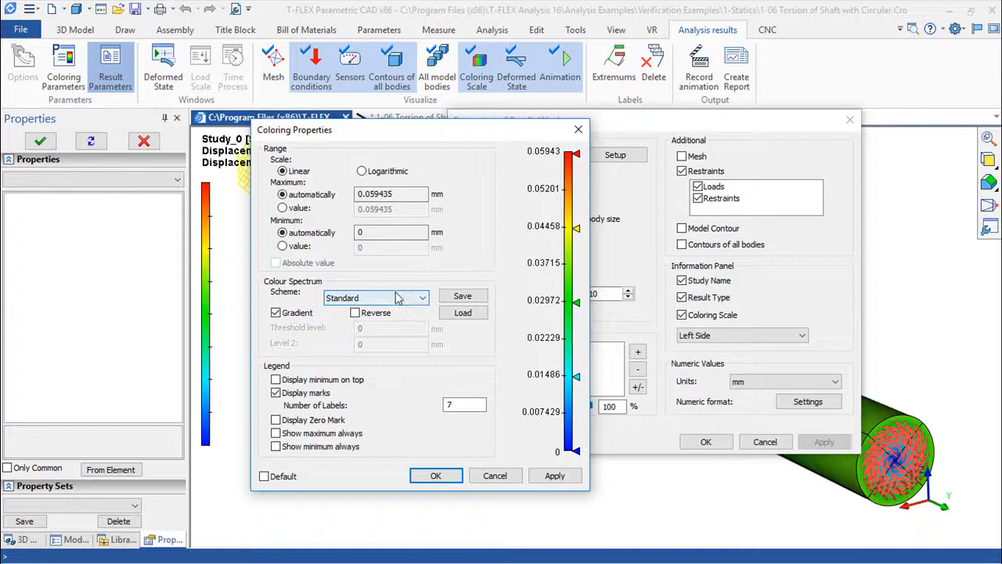
- Try the Shades of gray, Full spectrum, Maximum and Threshold schemes for the colour spectrum
left_click(421, 298)
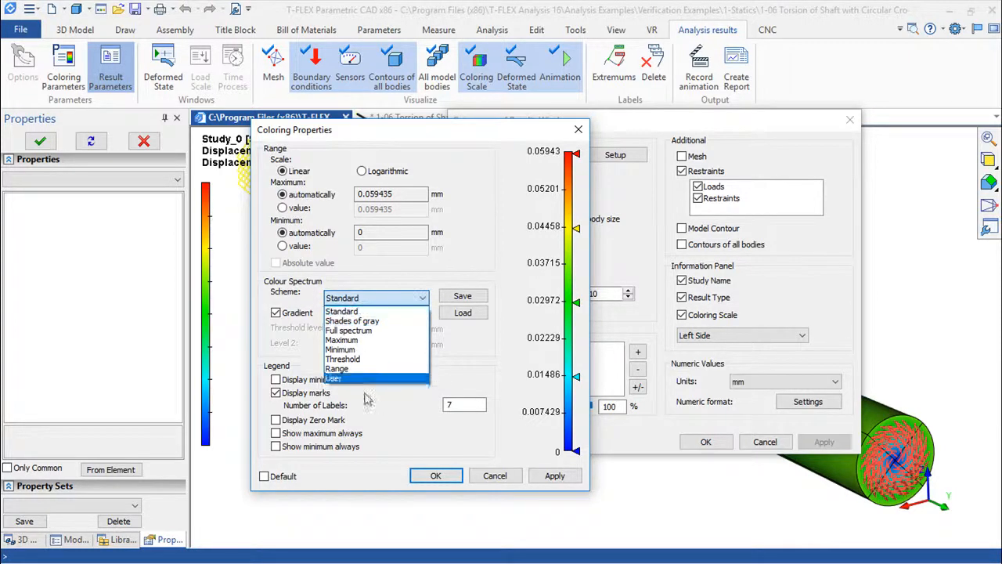
left_click(365, 322)
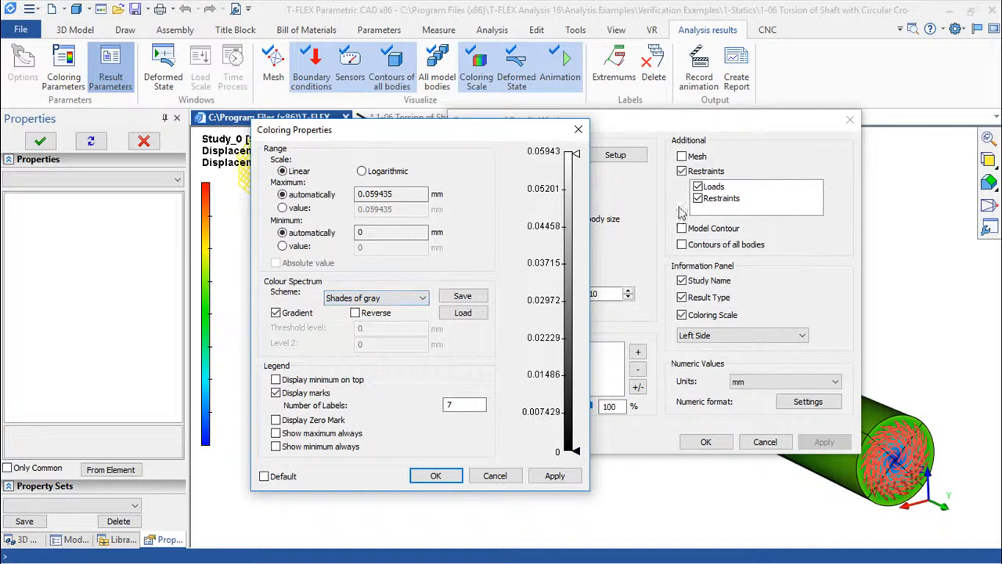
left_click(423, 302)
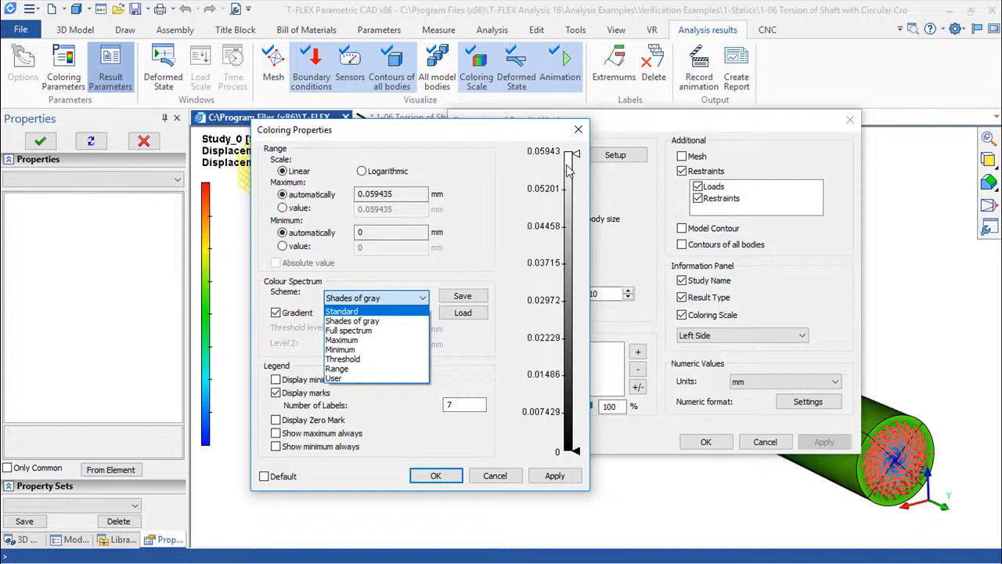
left_click(352, 331)
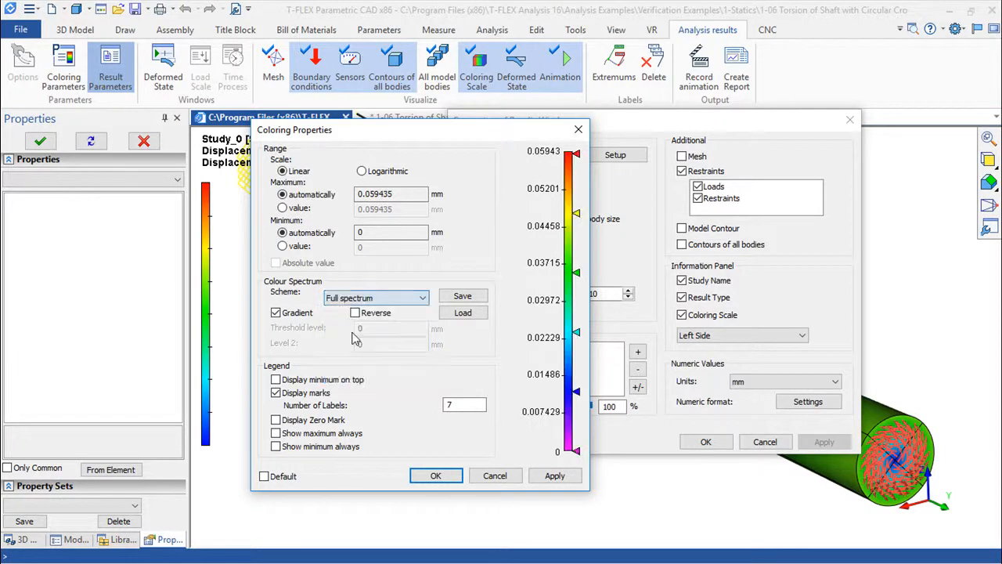
left_click(419, 298)
left_click(365, 343)
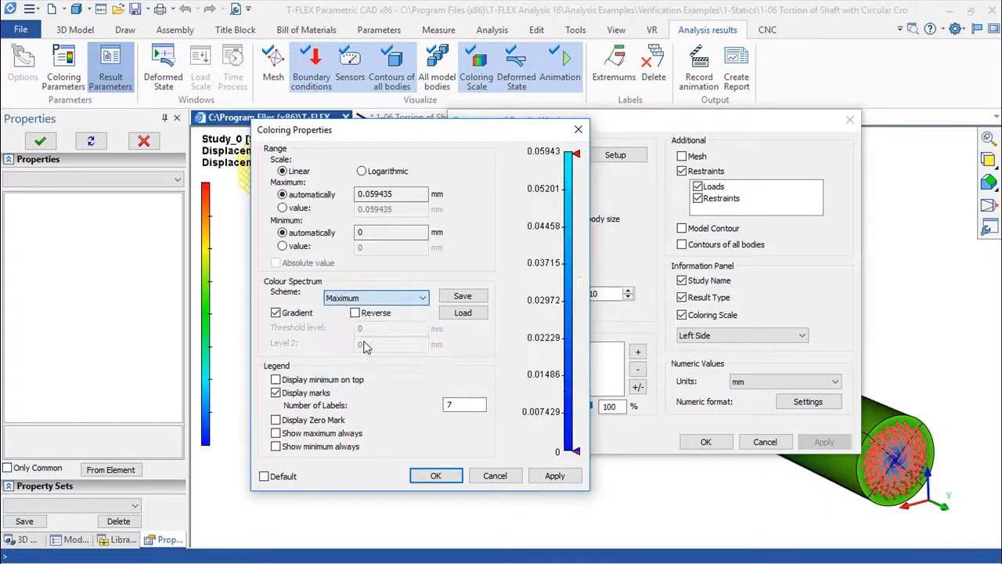
left_click(384, 299)
left_click(345, 359)
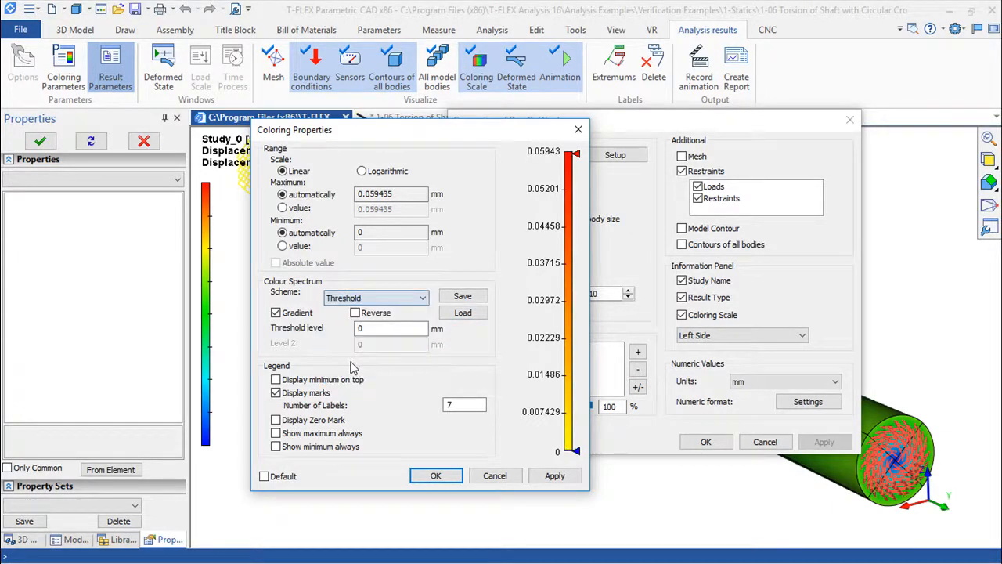
- Return the colour scheme to Standard and switch its gradient off and back on
left_click(423, 298)
left_click(348, 309)
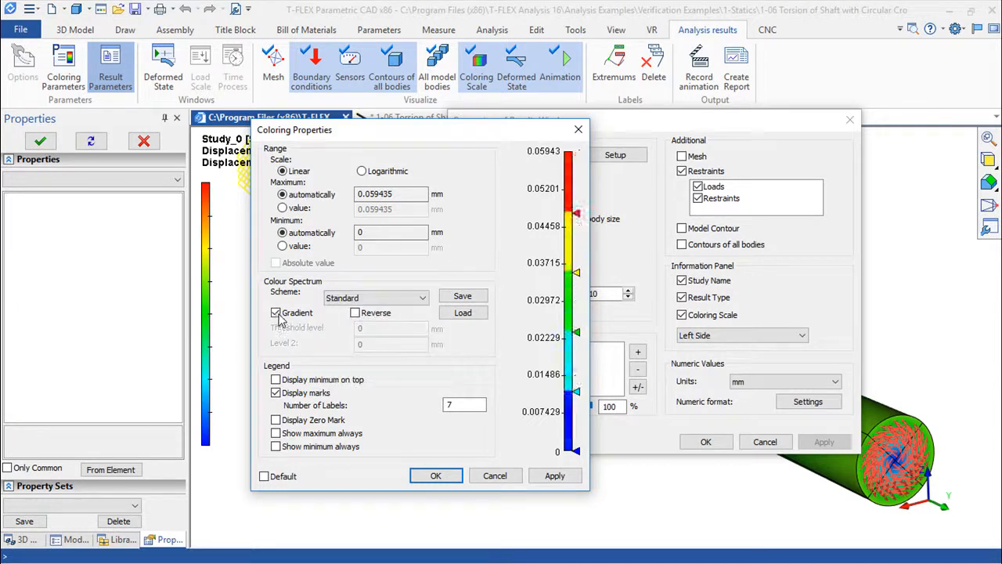
left_click(276, 313)
left_click(277, 314)
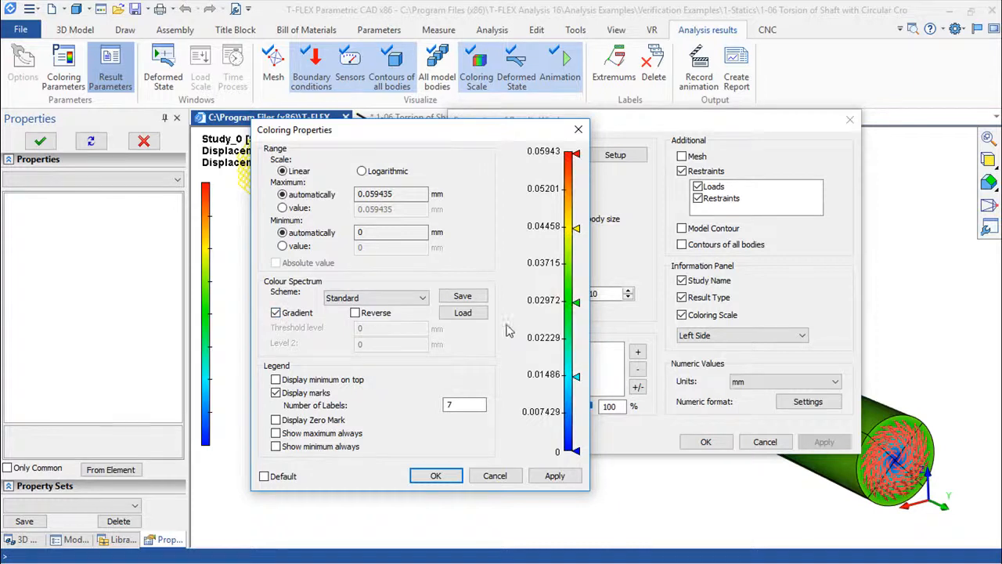
- Apply the coloring properties with Display marks enabled so the value labels show on the result's colour scale
left_click_drag(412, 138, 541, 143)
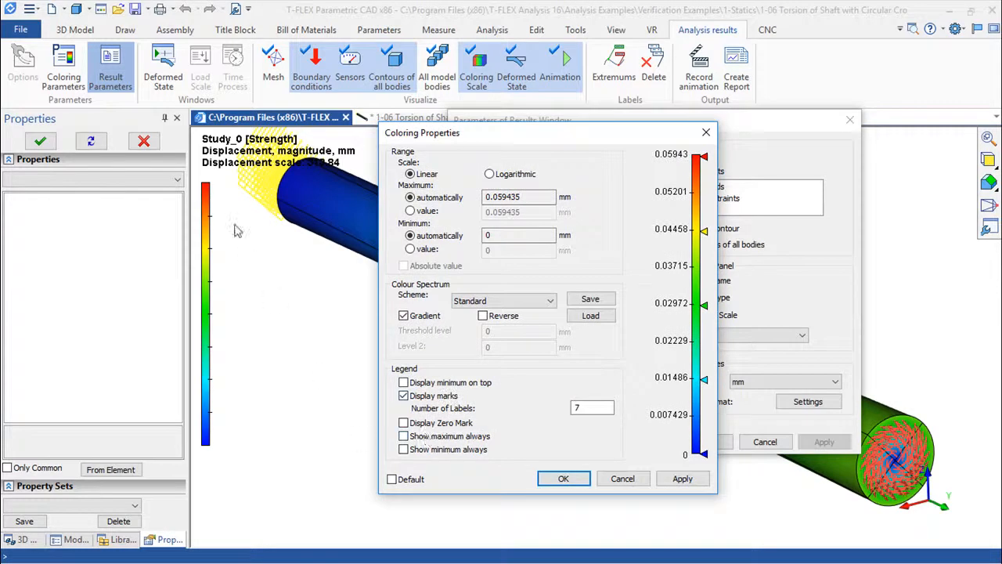
left_click(683, 478)
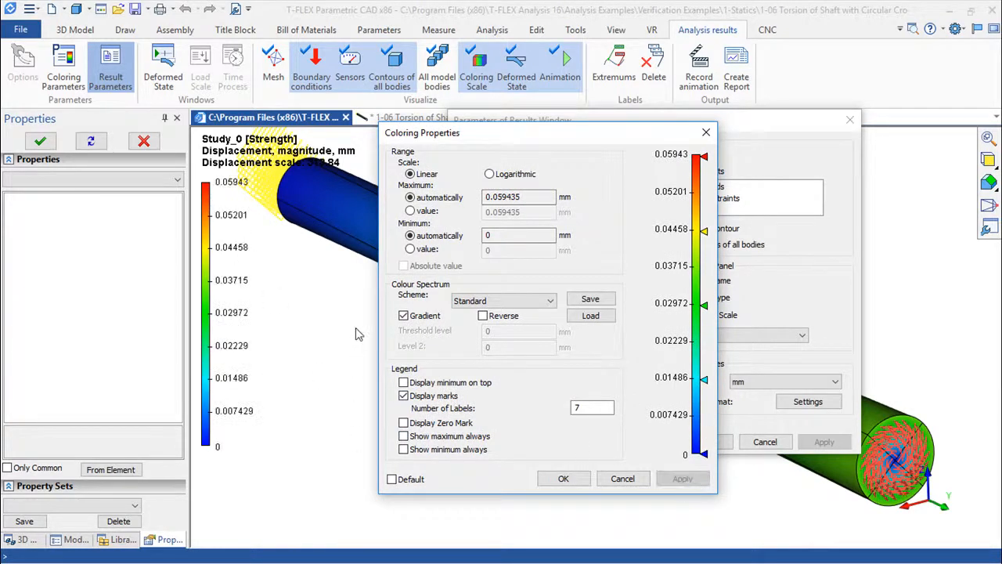
- Try always showing the maximum and minimum values on the colour scale legend
left_click(404, 436)
left_click(403, 450)
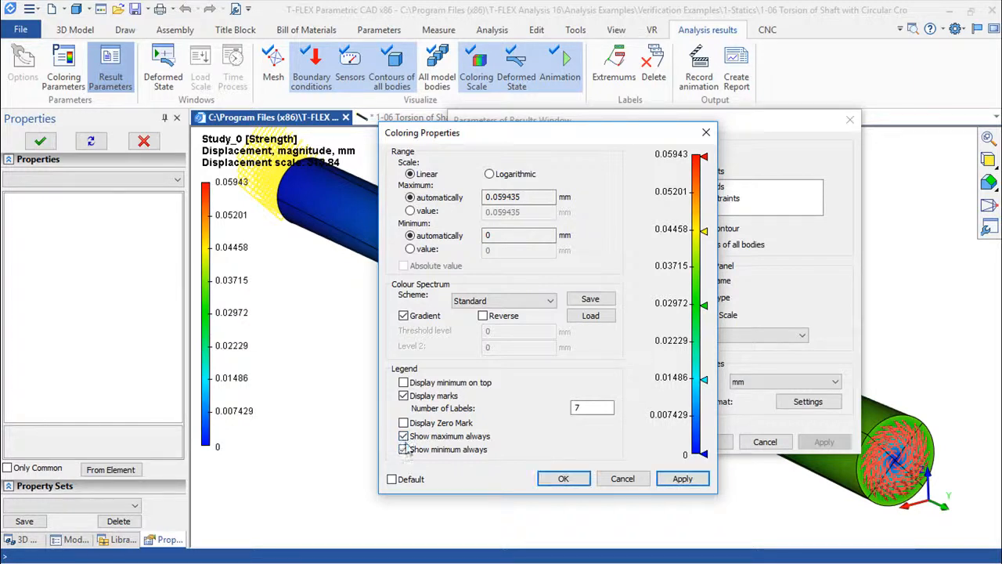
left_click(686, 478)
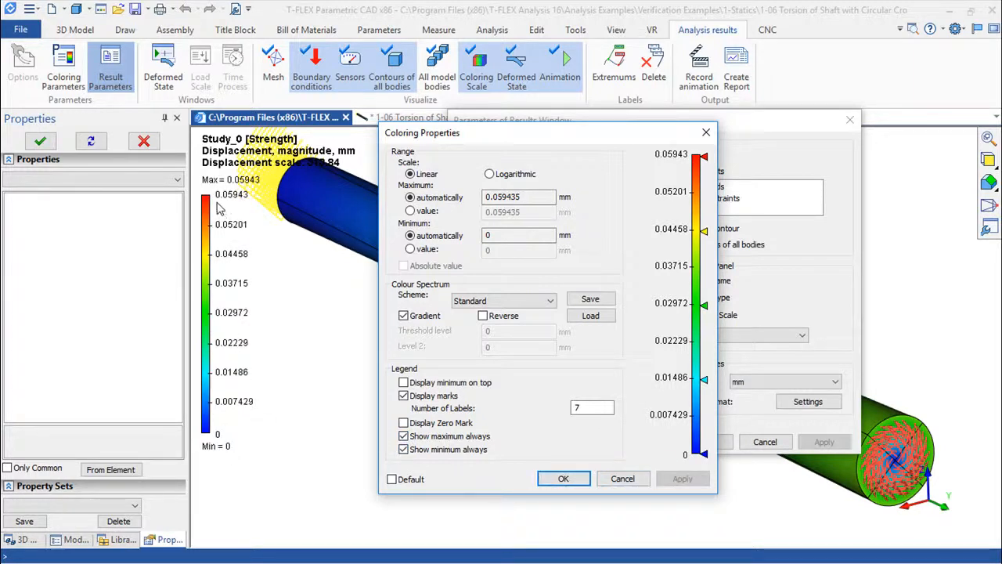
- Try displaying the zero mark on the legend and placing the minimum on top
left_click(403, 423)
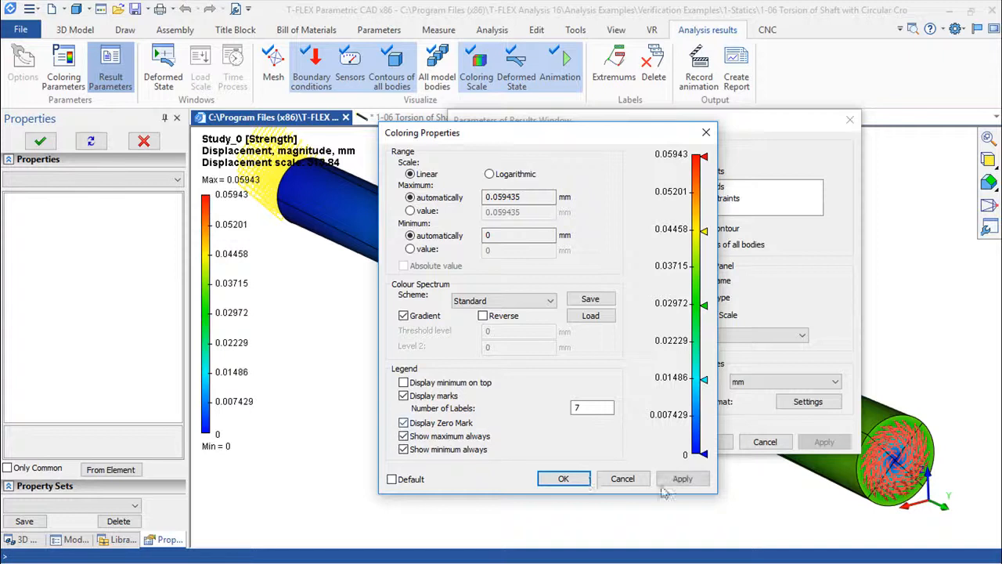
left_click(682, 479)
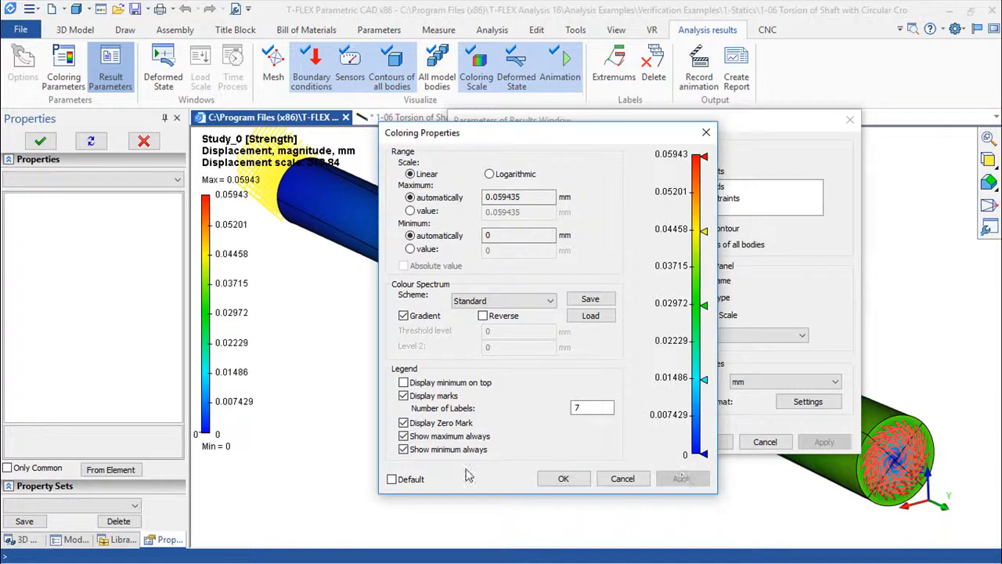
left_click(403, 383)
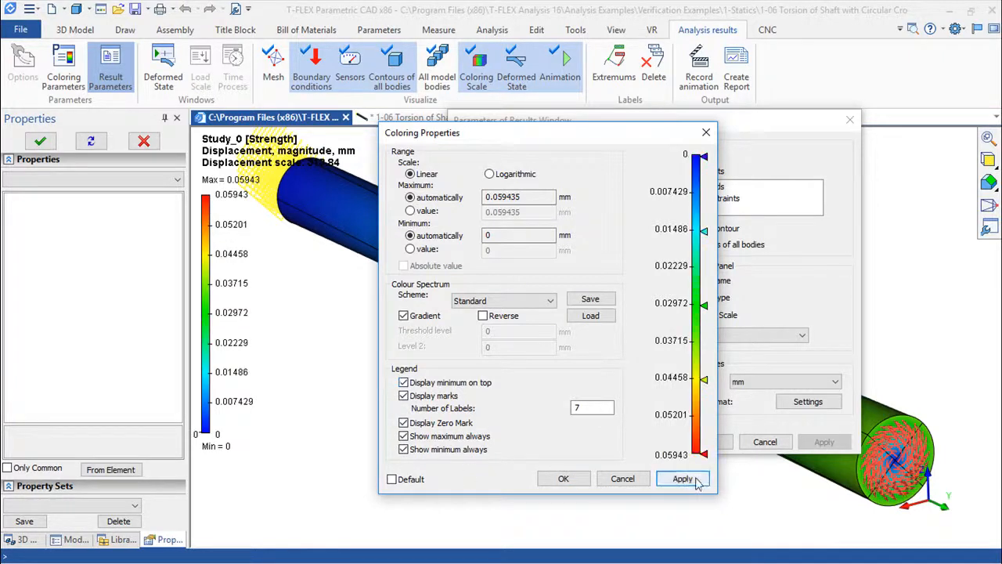
left_click(694, 480)
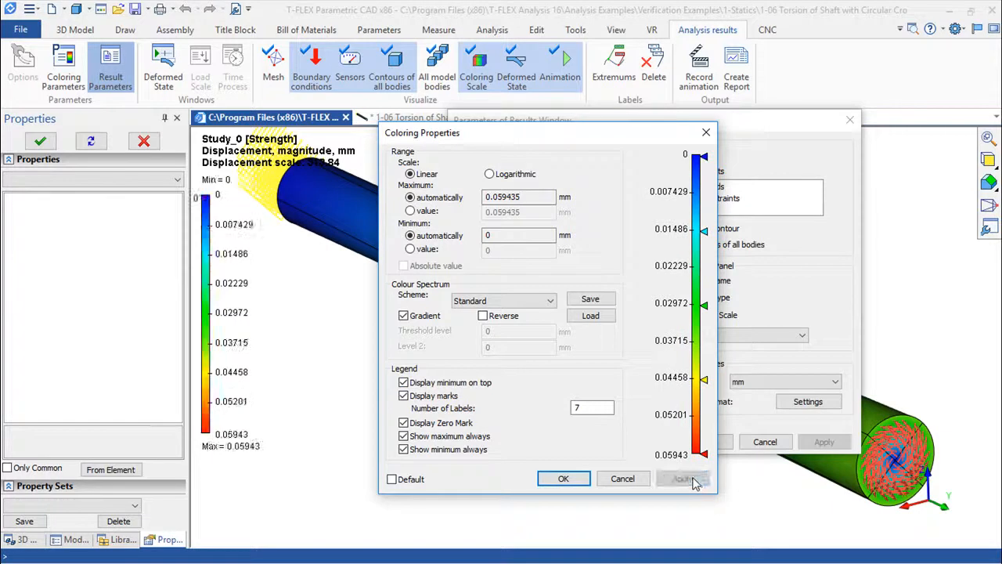
- Turn off minimum on top, the zero mark and the always-shown maximum and minimum in the legend, and apply
left_click(404, 383)
left_click(403, 423)
left_click(403, 436)
left_click(403, 449)
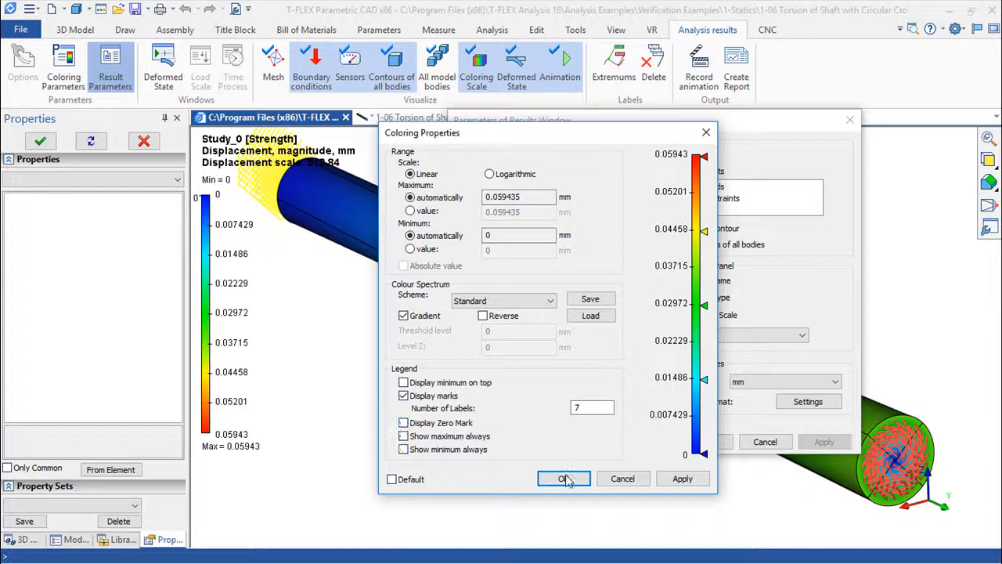
left_click(681, 478)
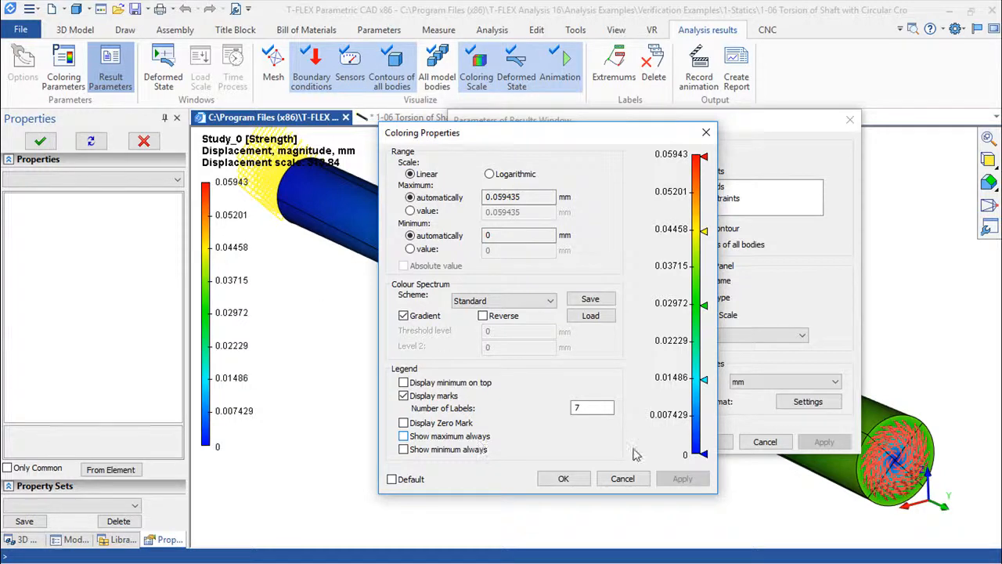
- Try 10 labels on the colour scale legend and return the number of labels to 7
double_click(588, 407)
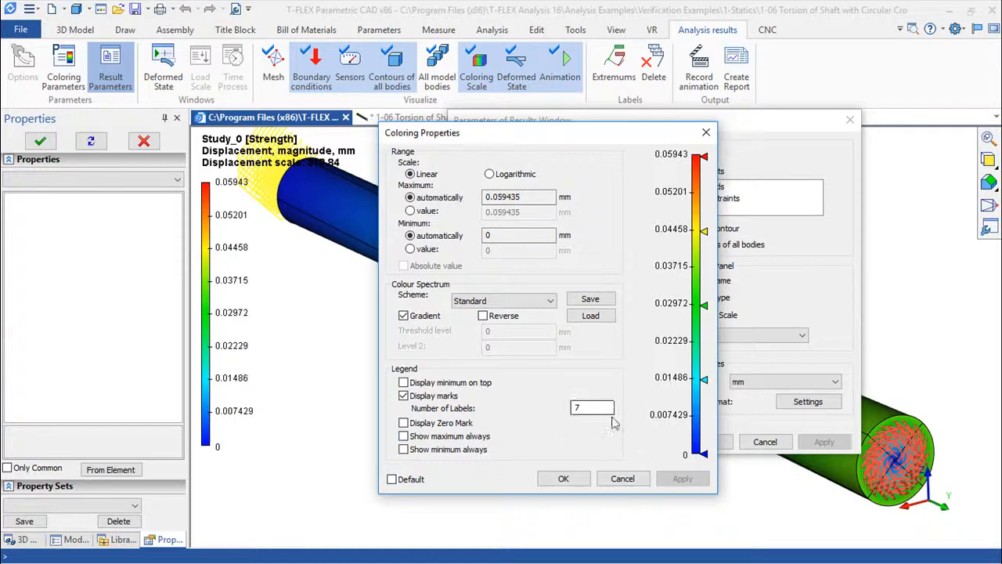
type("10")
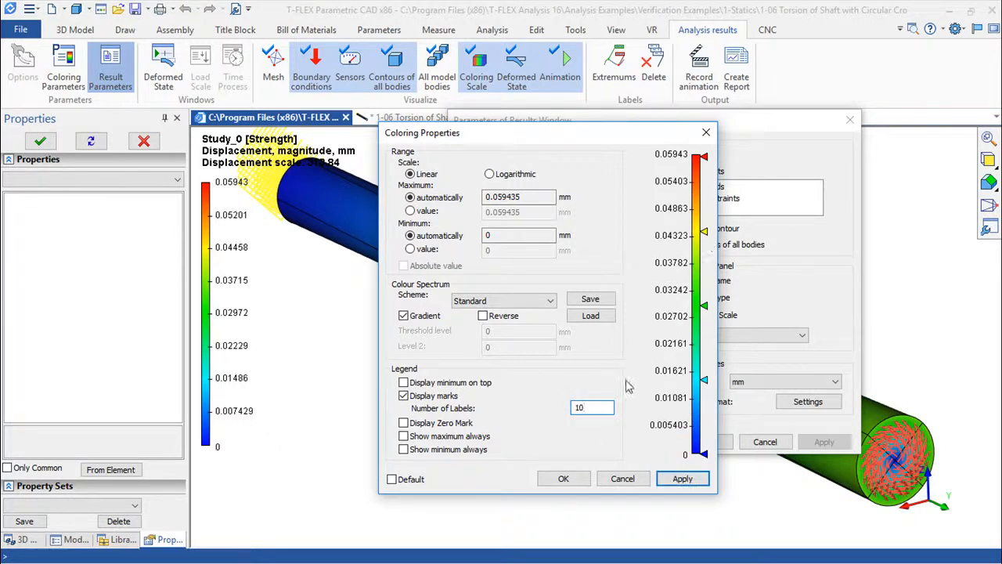
double_click(597, 408)
type("7")
left_click(683, 479)
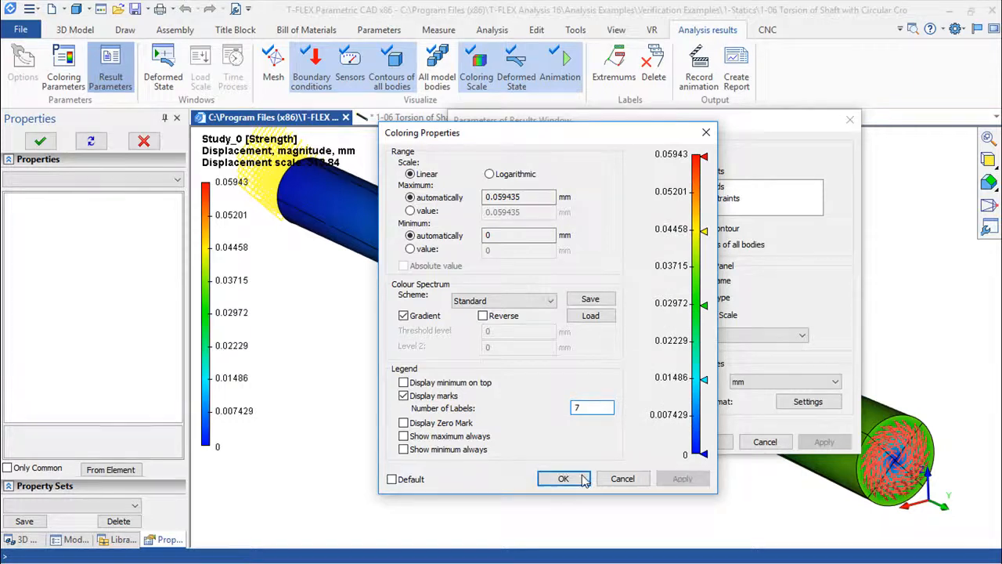
- Accept the coloring properties and the results window parameters
left_click(563, 479)
left_click(706, 441)
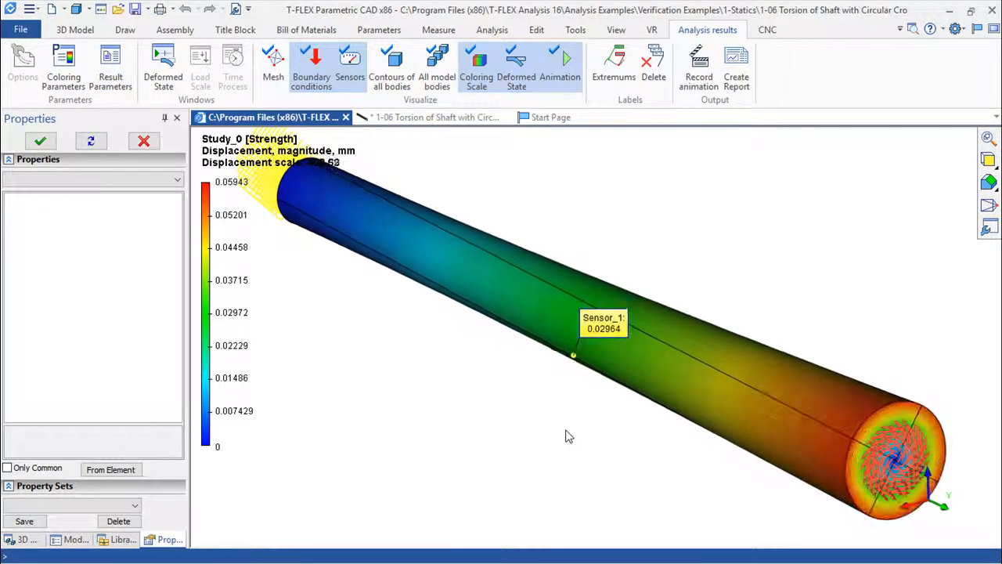